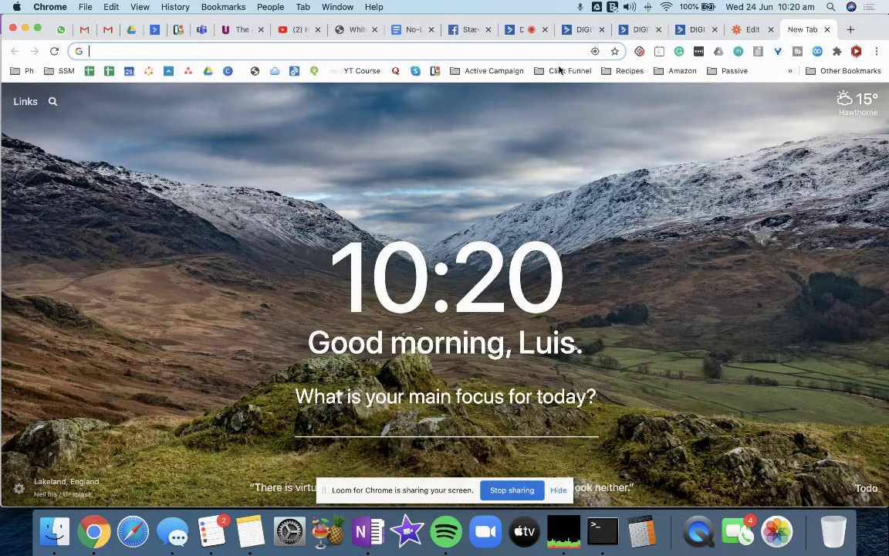
# Step: Switch to the ActiveCampaign tab and start a new automation, bringing up the recipe picker
pyautogui.click(515, 34)
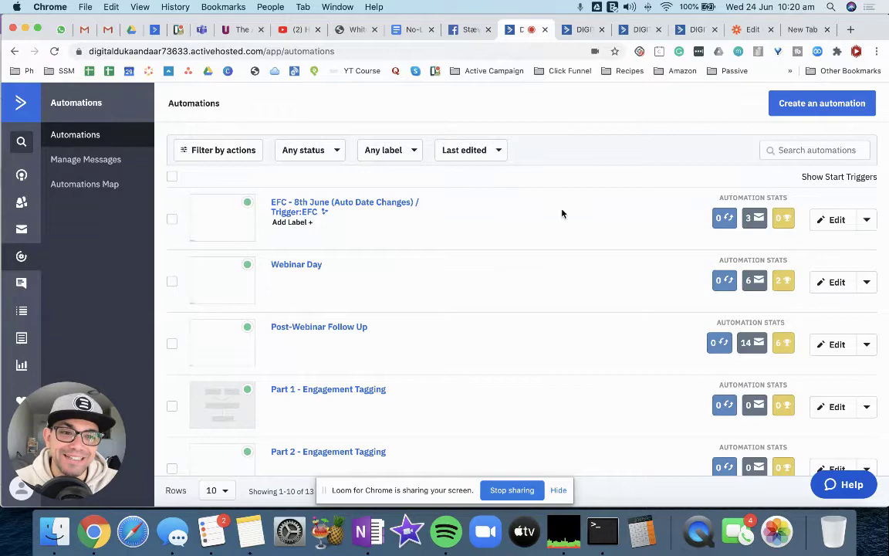
pyautogui.click(823, 108)
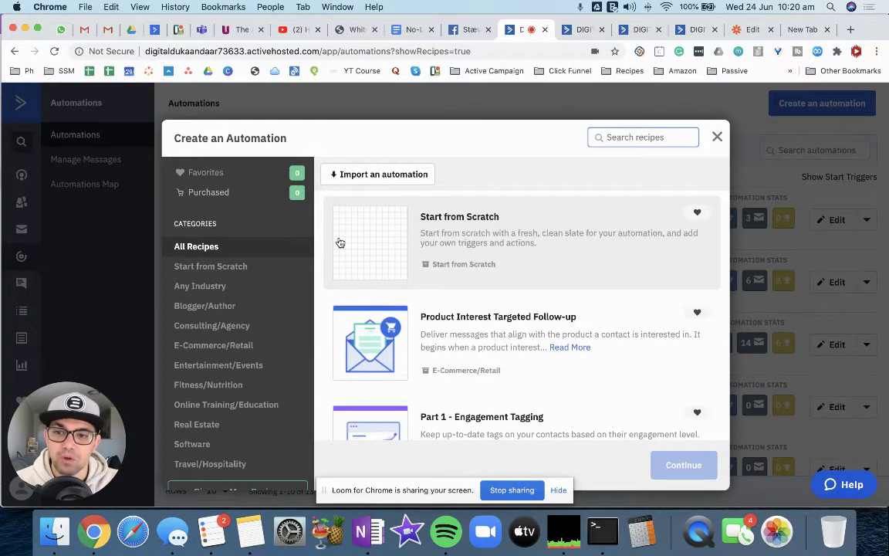
# Step: Search recipes for 'web' and build from Pre-Webinar Reminder Drip and Post-Webinar Follow Up
pyautogui.click(716, 137)
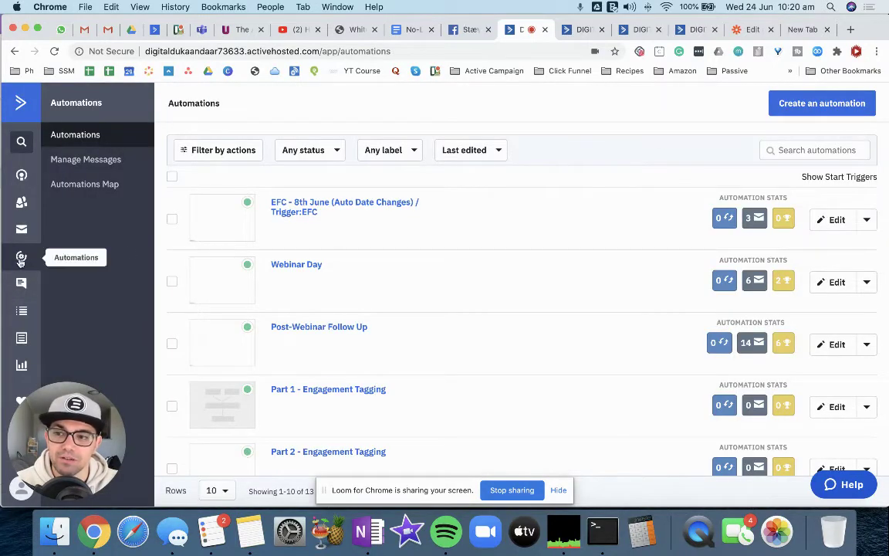
pyautogui.click(831, 113)
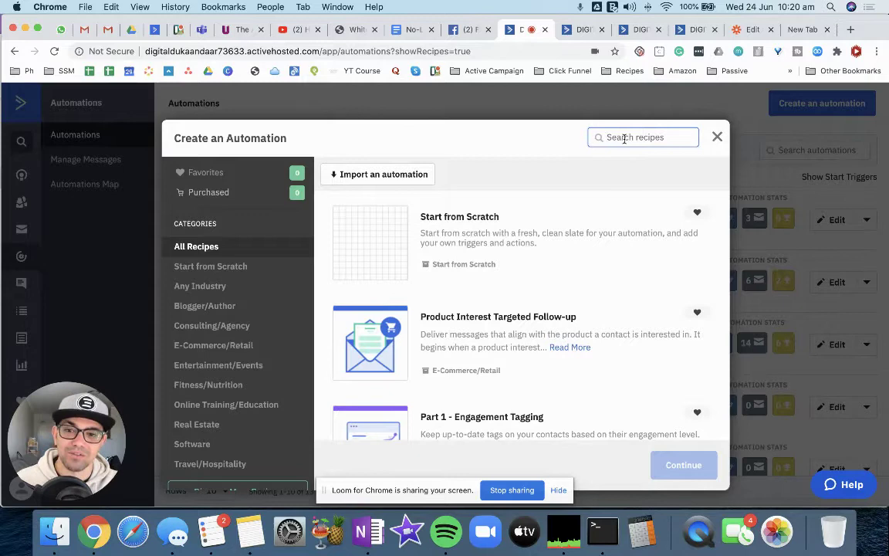
pyautogui.write('webin')
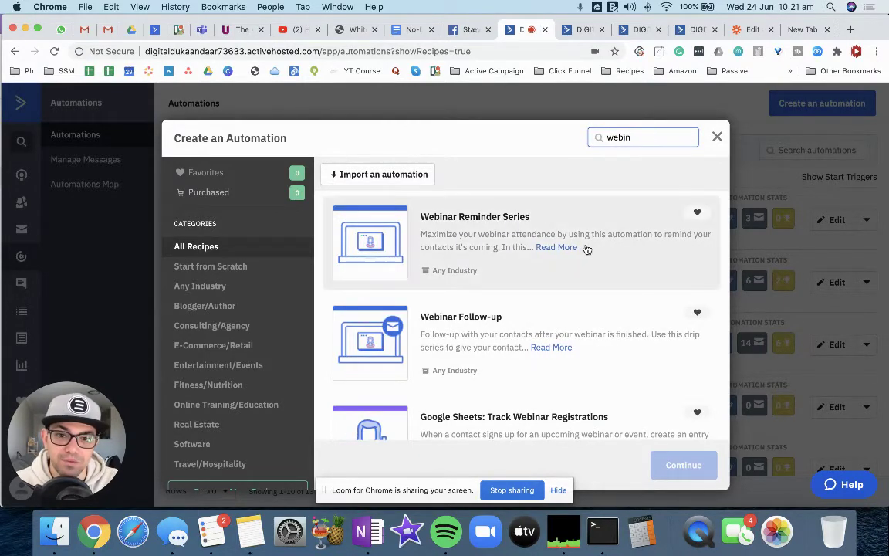
pyautogui.scroll(-4, 540, 270)
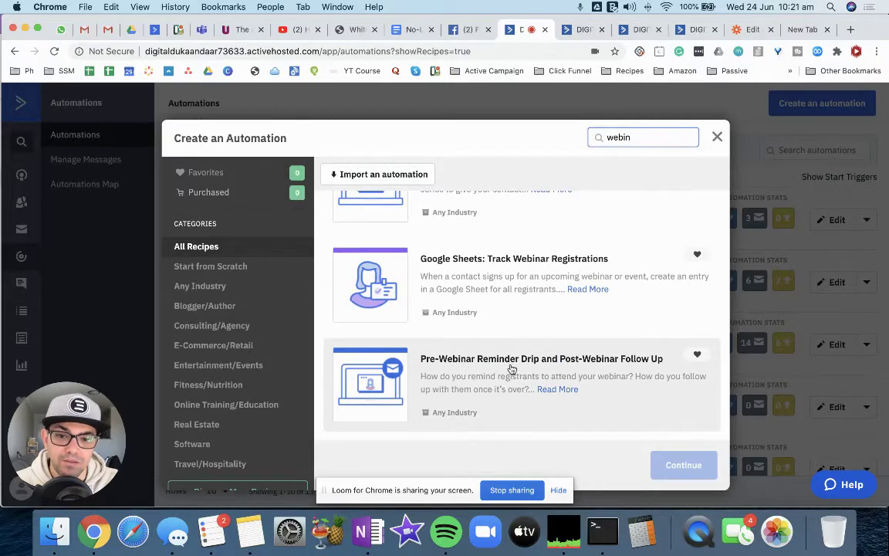
pyautogui.click(510, 372)
pyautogui.click(681, 465)
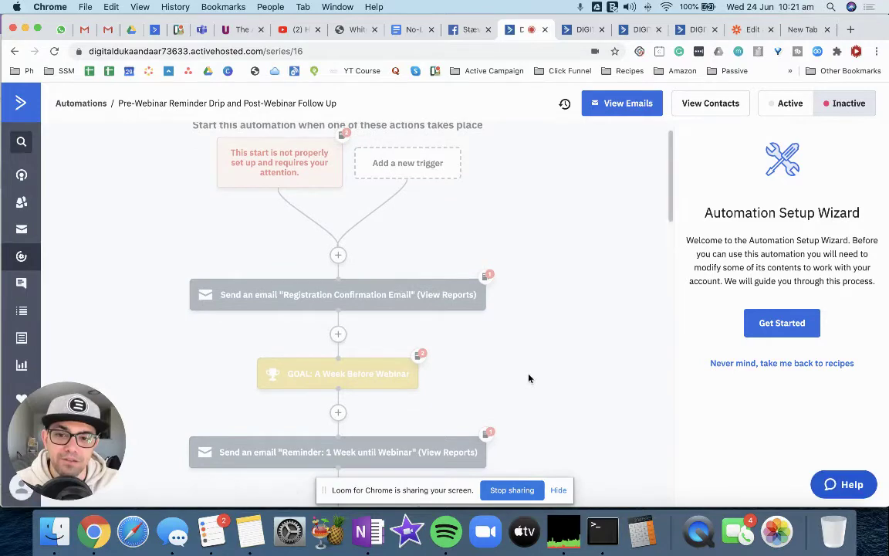
# Step: Scroll through the recipe's confirmation and week- and day-before reminder emails between the webinar goals
pyautogui.scroll(1, 528, 378)
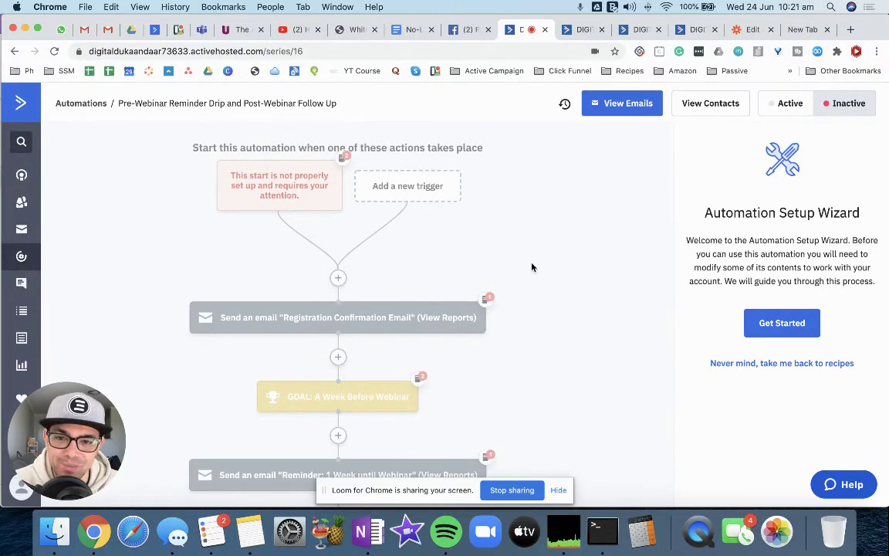
pyautogui.scroll(-1, 531, 264)
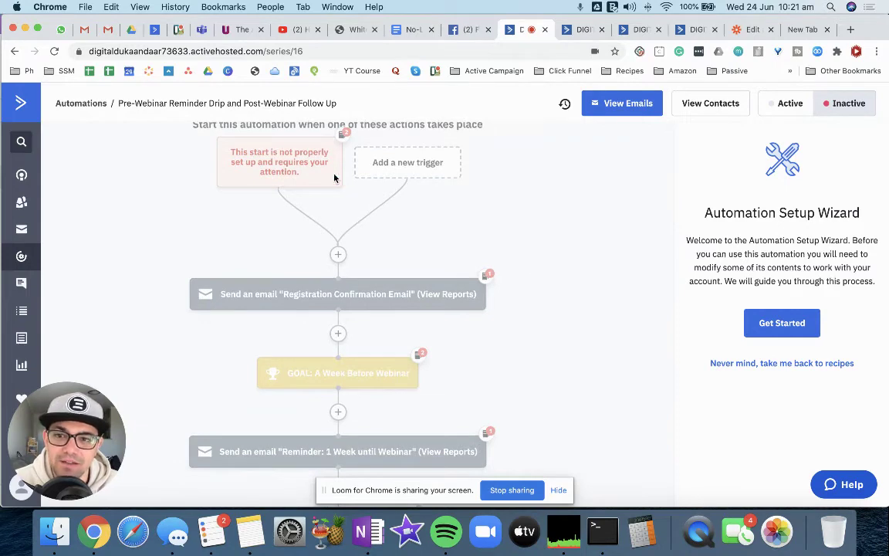
pyautogui.scroll(-2, 568, 267)
pyautogui.scroll(-2, 568, 269)
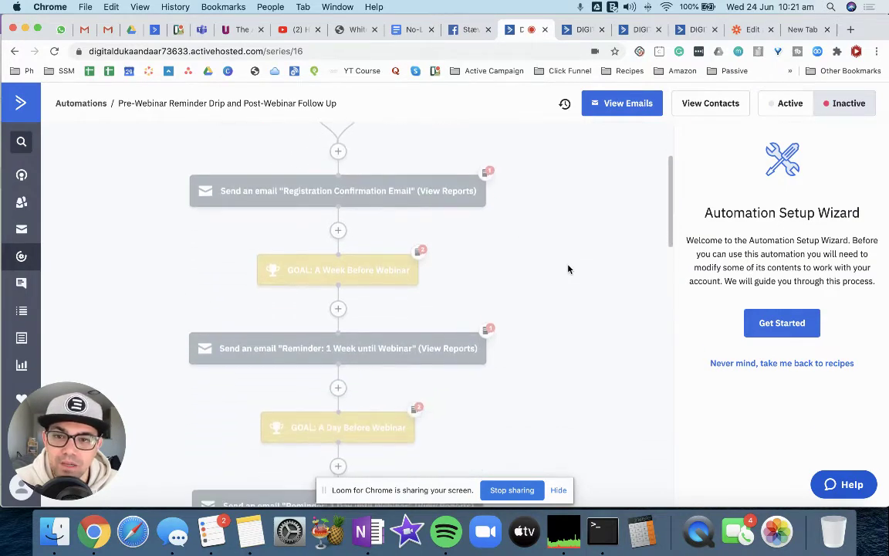
pyautogui.scroll(4, 568, 269)
pyautogui.scroll(-3, 568, 269)
pyautogui.scroll(-2, 568, 269)
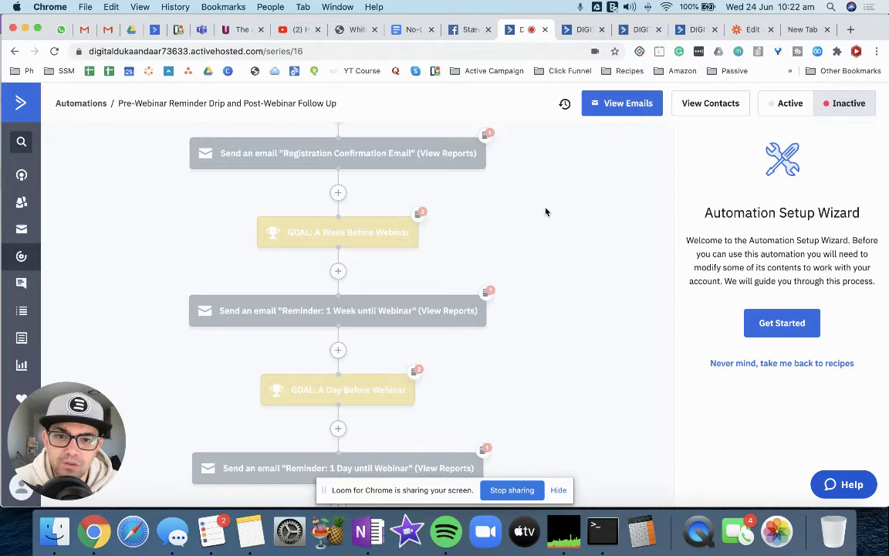
pyautogui.scroll(-1, 566, 249)
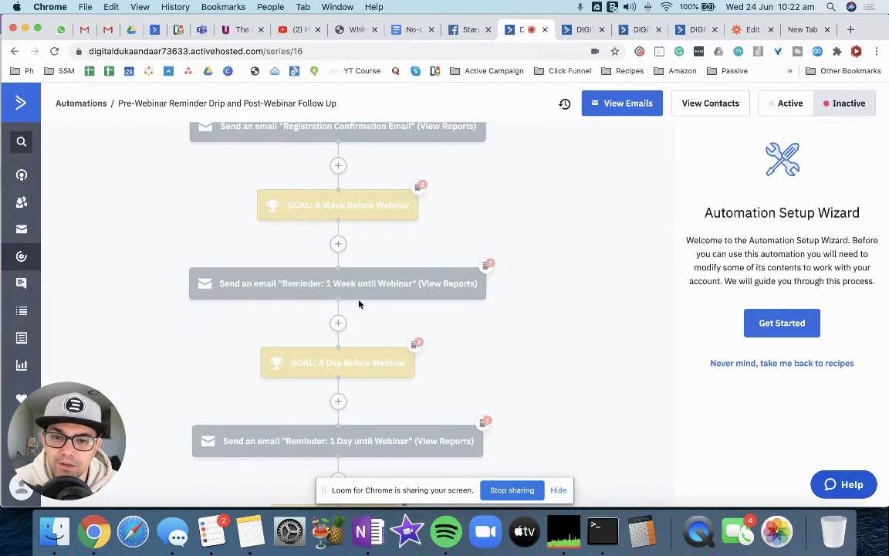
pyautogui.scroll(-1, 573, 238)
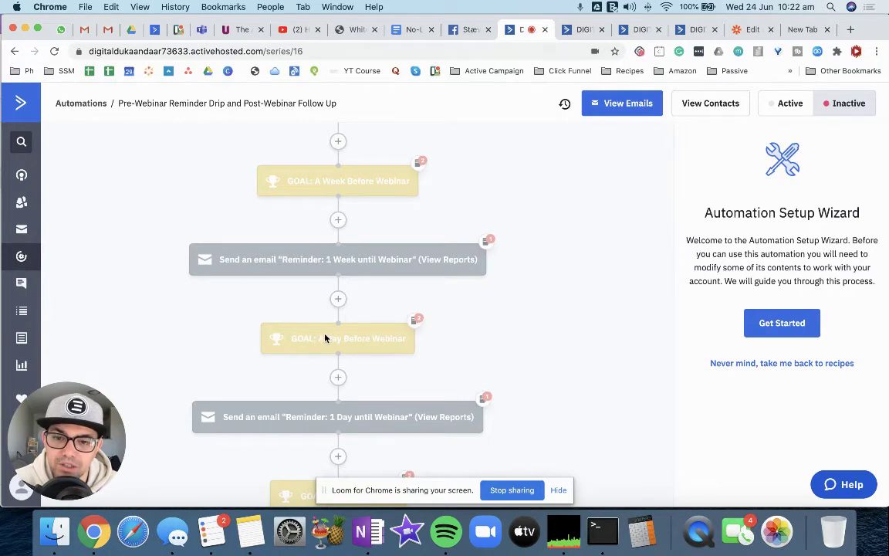
pyautogui.scroll(2, 556, 277)
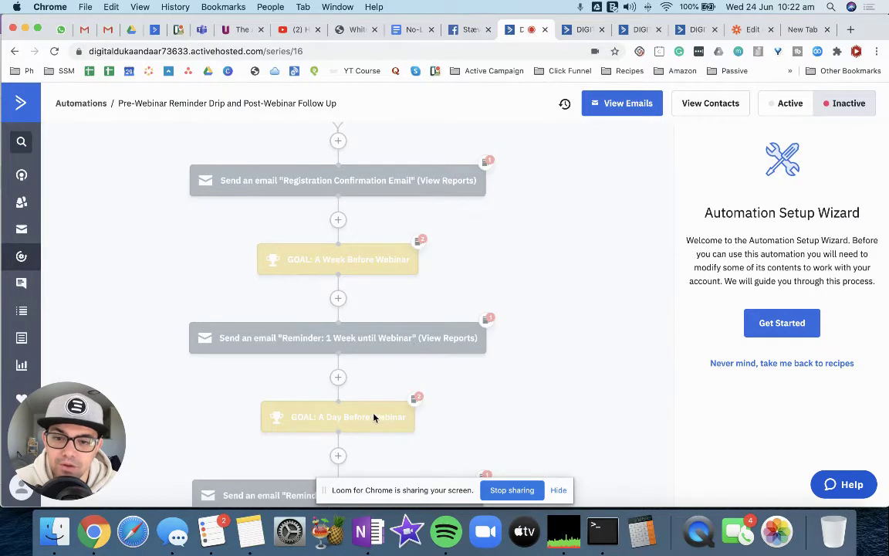
pyautogui.scroll(-1, 442, 419)
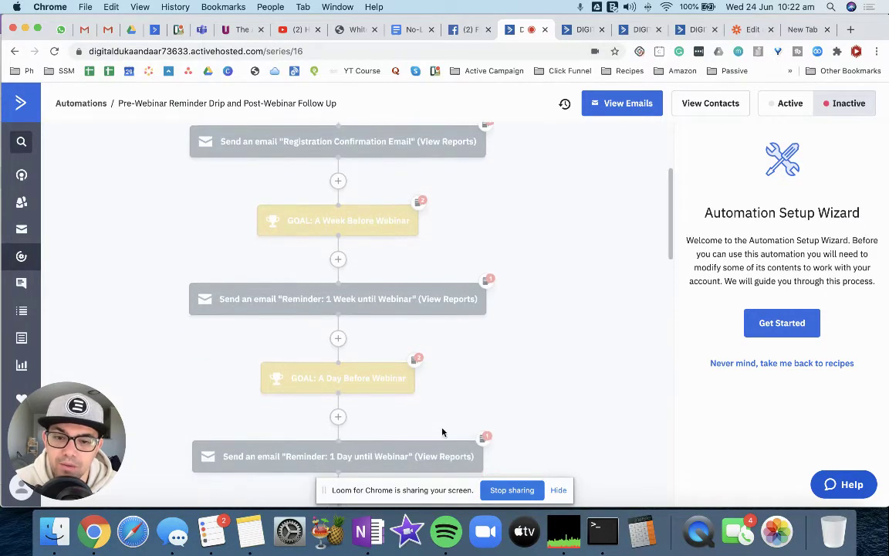
pyautogui.scroll(-5, 556, 425)
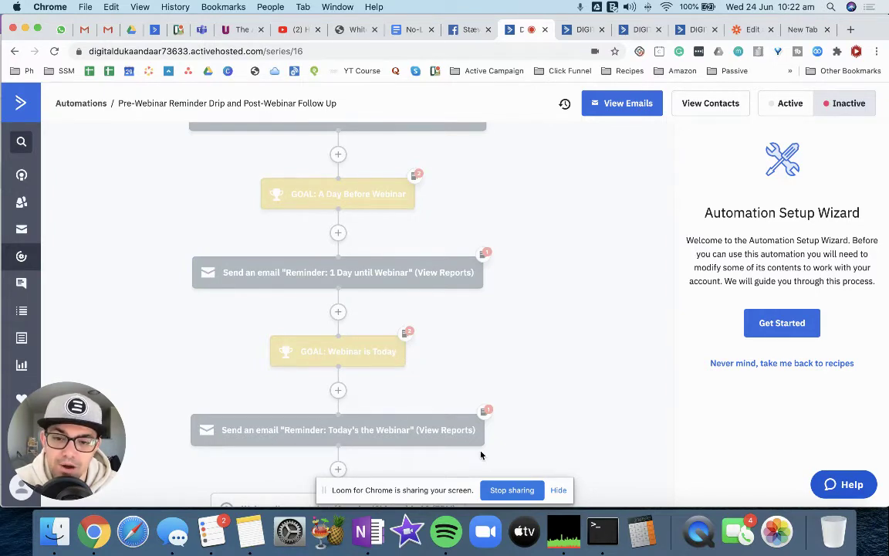
pyautogui.scroll(-2, 576, 423)
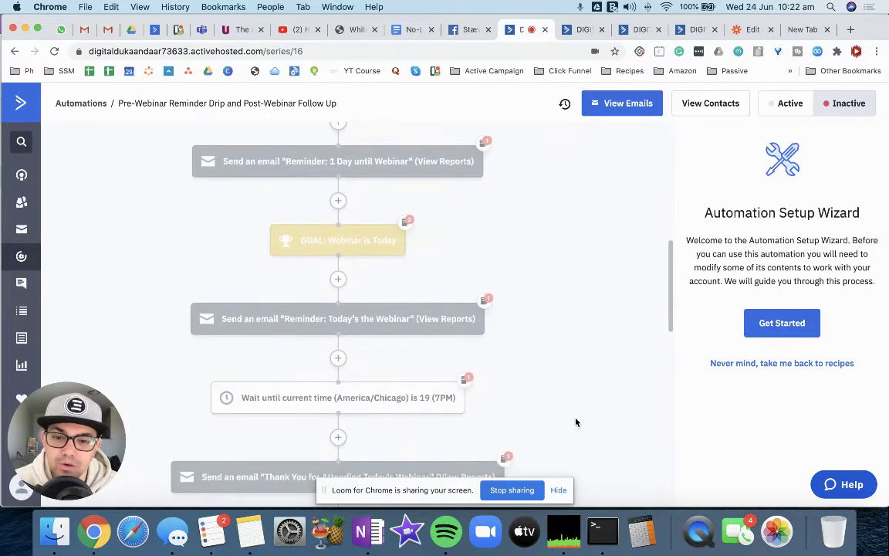
pyautogui.scroll(4, 576, 422)
pyautogui.scroll(5, 575, 422)
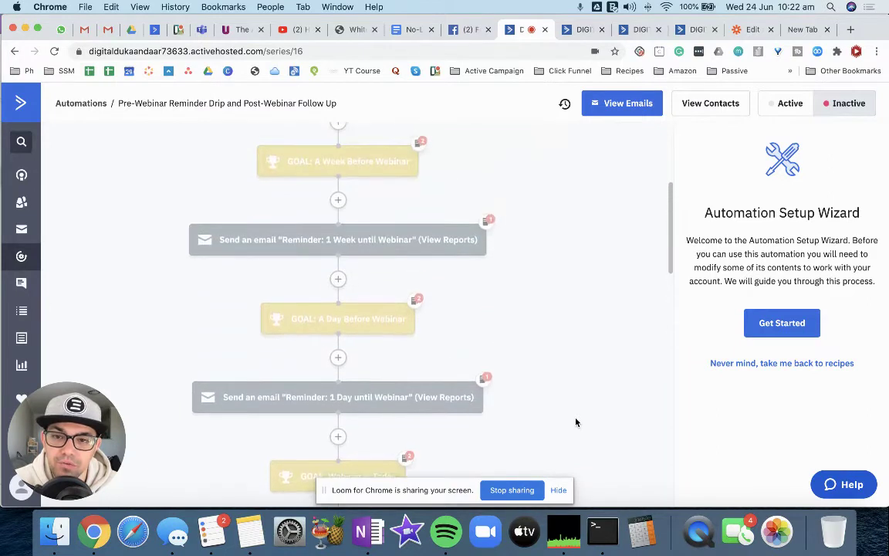
pyautogui.scroll(3, 576, 422)
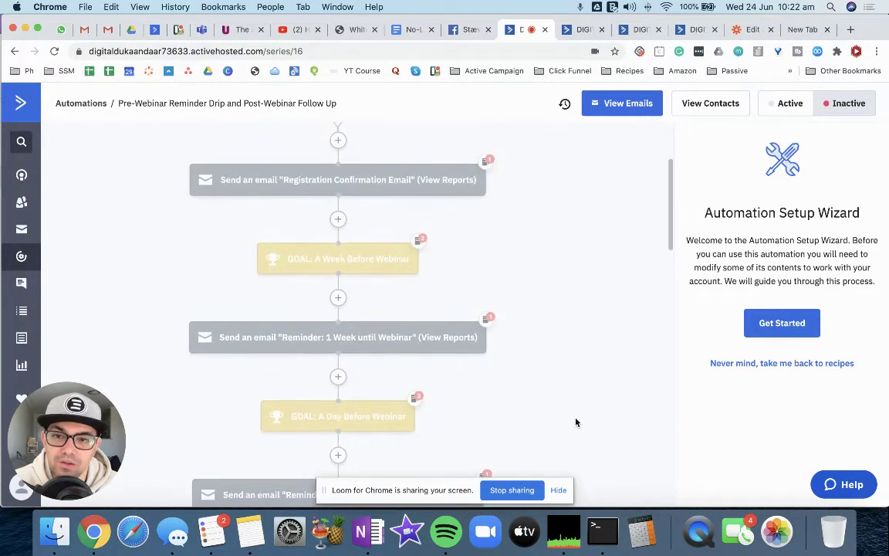
pyautogui.scroll(-2, 576, 422)
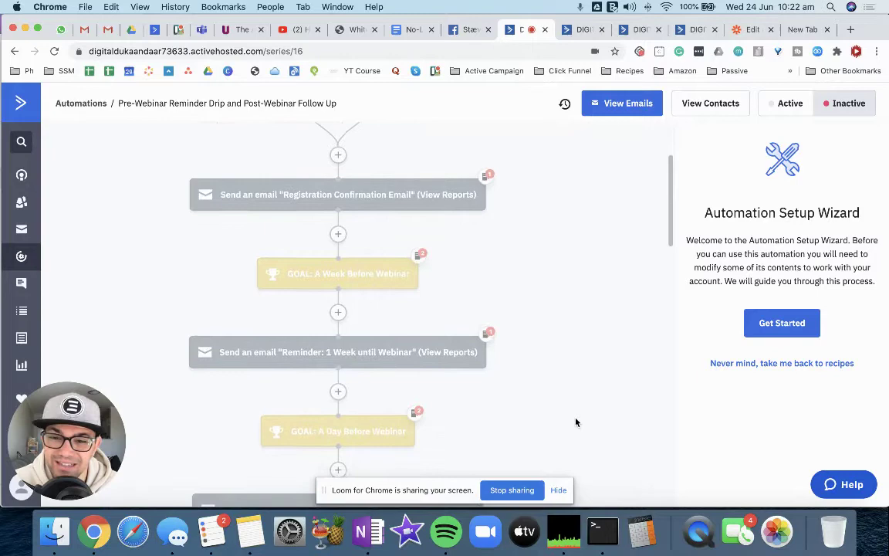
# Step: Review the Webinar Day automation's goals and waits, then view the '#Email 2 - 5 Hours To Go' reminder
pyautogui.click(570, 29)
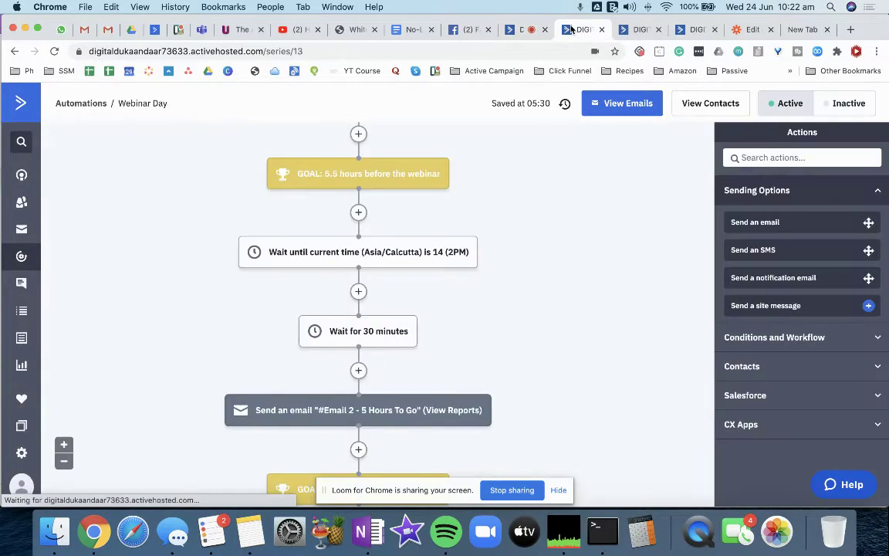
pyautogui.scroll(-7, 463, 283)
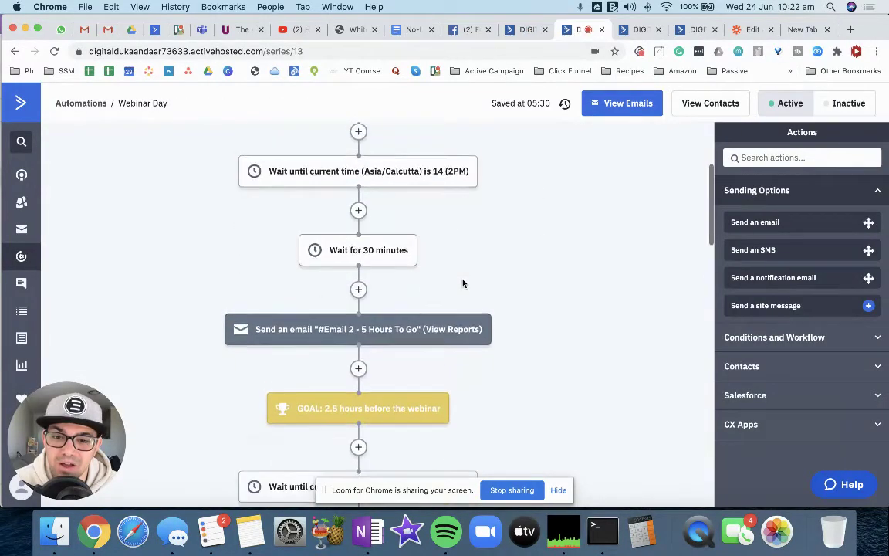
pyautogui.scroll(7, 569, 299)
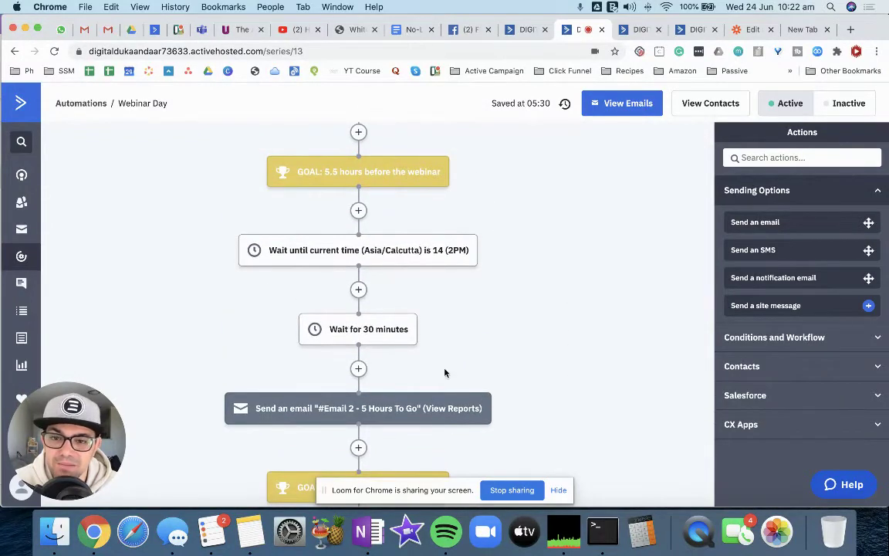
pyautogui.scroll(-4, 539, 413)
pyautogui.scroll(5, 540, 415)
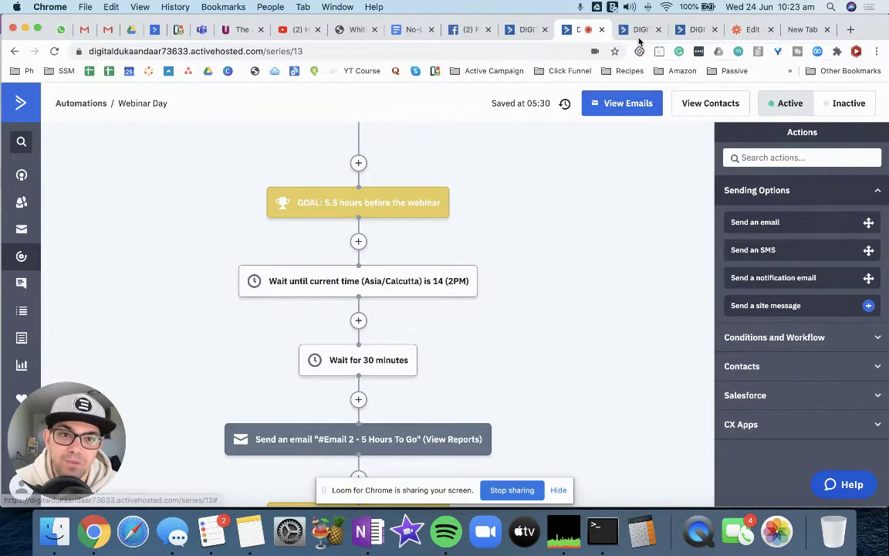
pyautogui.click(692, 29)
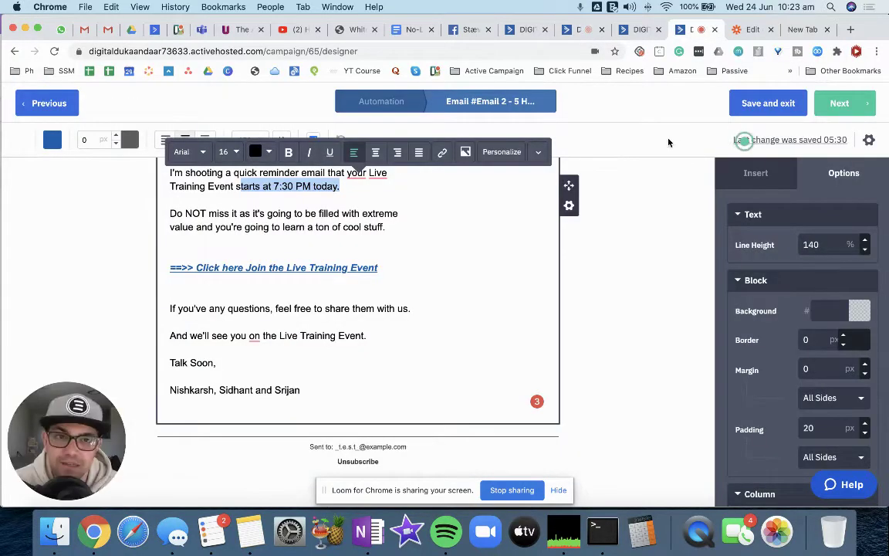
# Step: Check the contact's GoToWebinar Join Url, then view the join link's %GOTOWEBINAAR_JOIN_URL% target
pyautogui.hotkey('ctrl', 'shift', 'Tab')
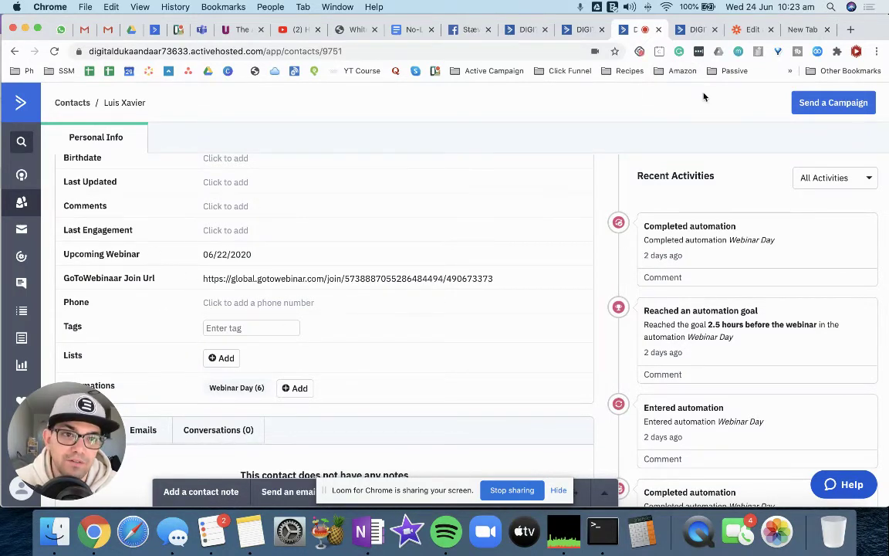
pyautogui.click(692, 31)
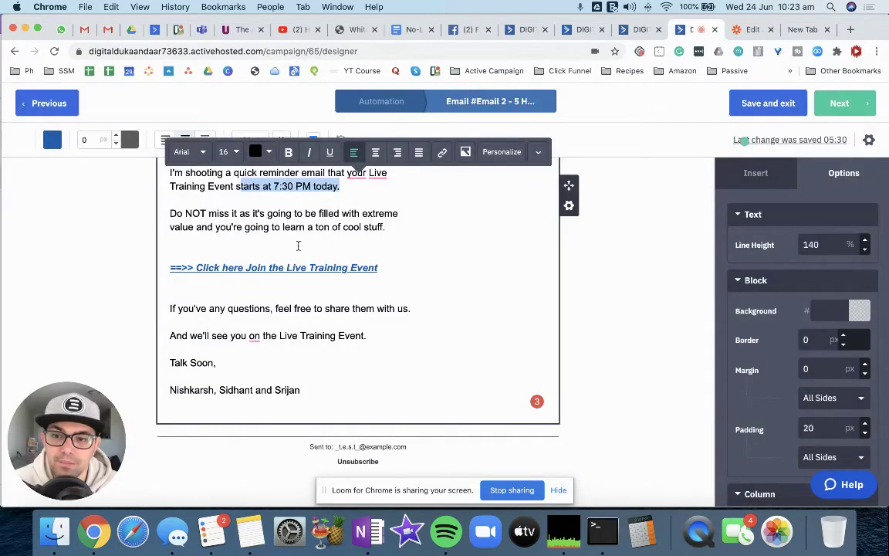
pyautogui.click(352, 268)
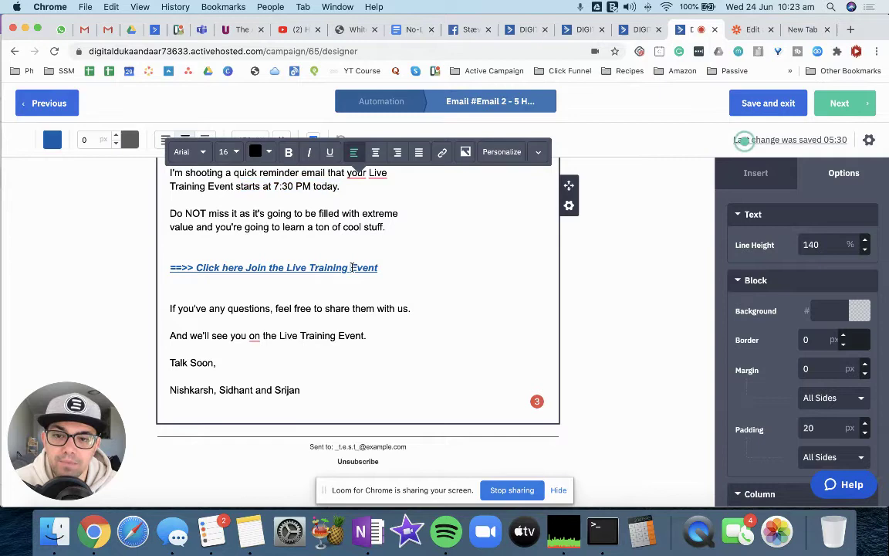
pyautogui.click(441, 152)
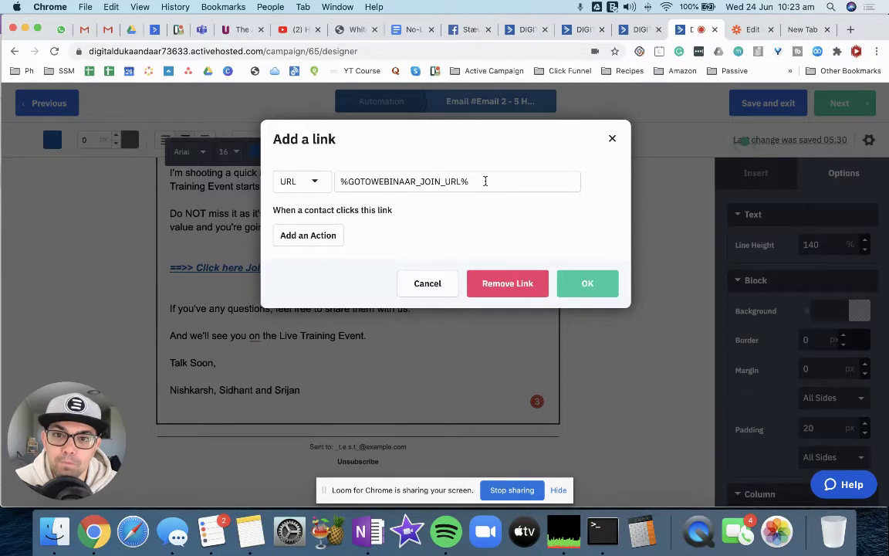
# Step: Cancel the link dialog and browse the Personalize contact fields, cross-checking the contact's join URL
pyautogui.click(423, 286)
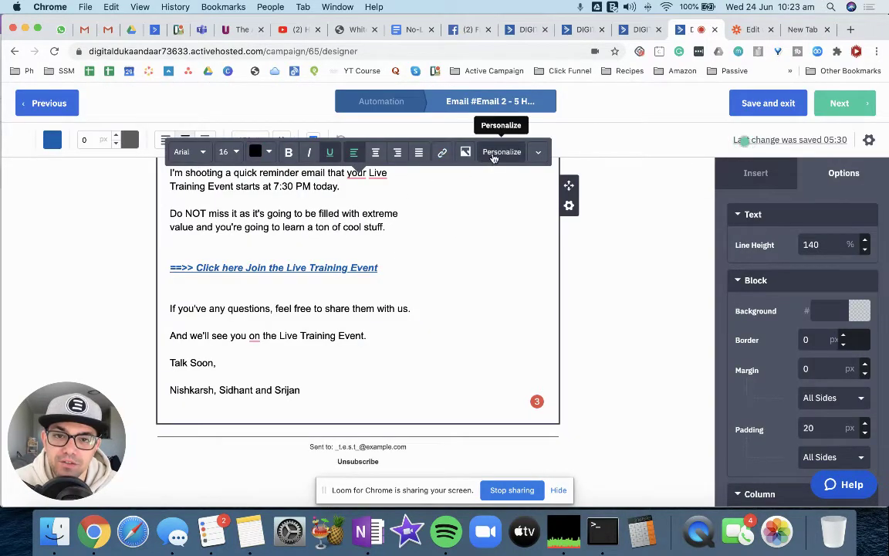
pyautogui.click(500, 152)
pyautogui.scroll(-2, 472, 358)
pyautogui.scroll(-3, 472, 358)
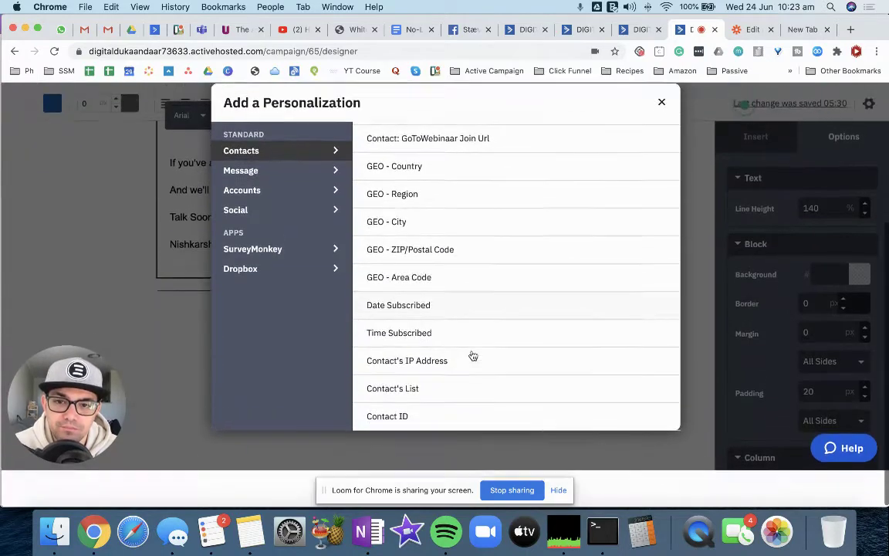
pyautogui.scroll(3, 454, 276)
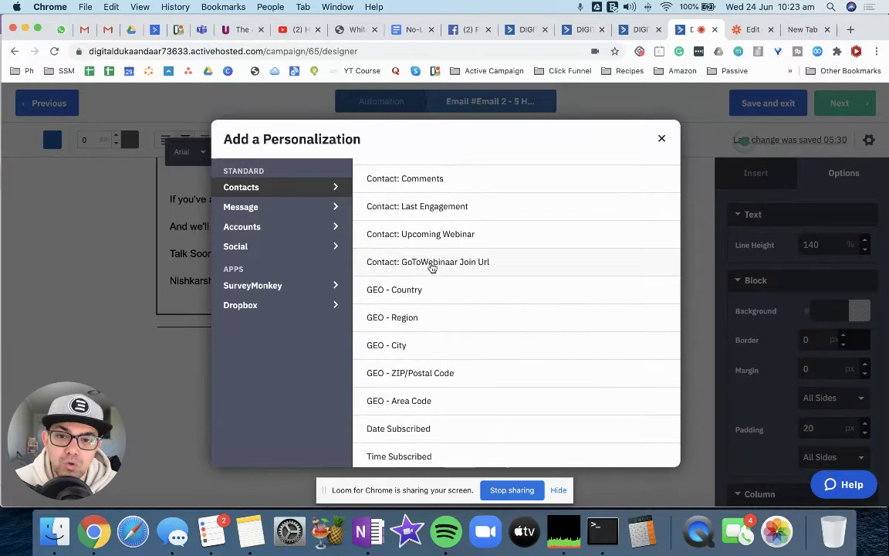
pyautogui.click(625, 30)
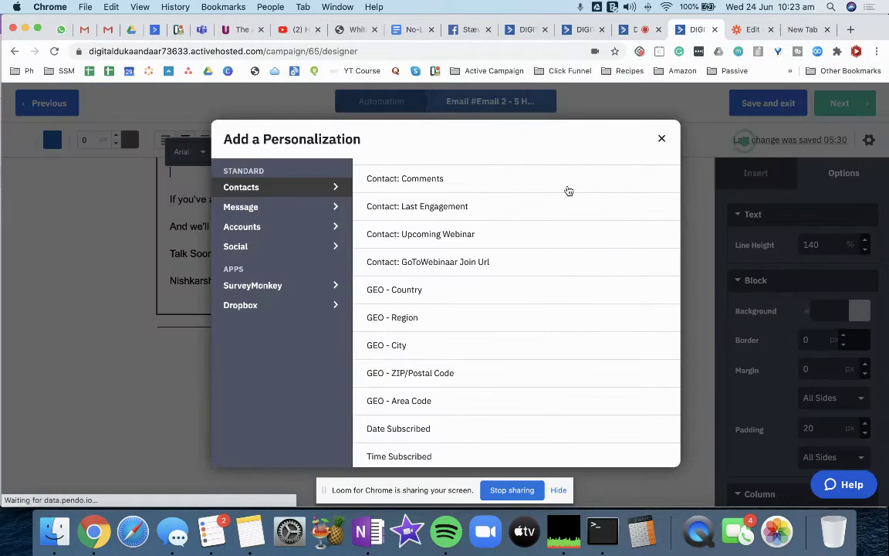
pyautogui.click(691, 29)
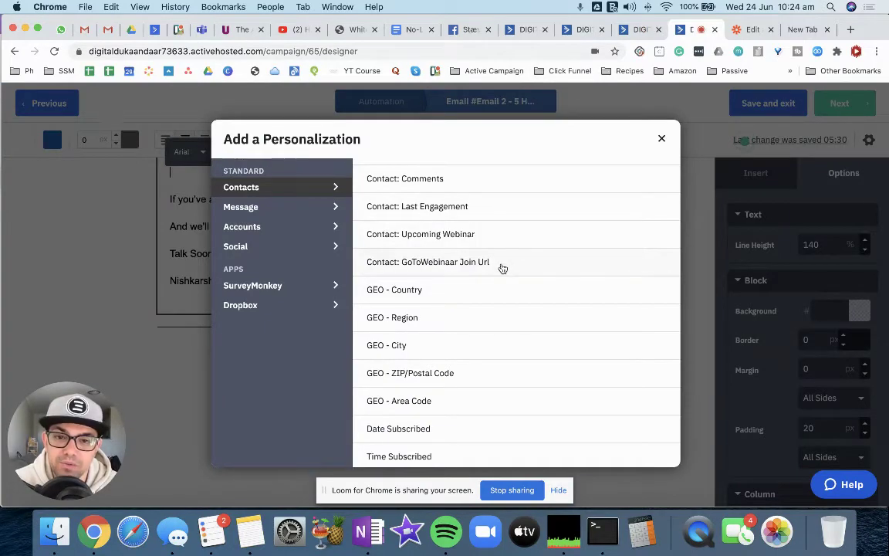
# Step: Insert the GoToWebinaar Join Url tag beneath the link and select it
pyautogui.click(503, 263)
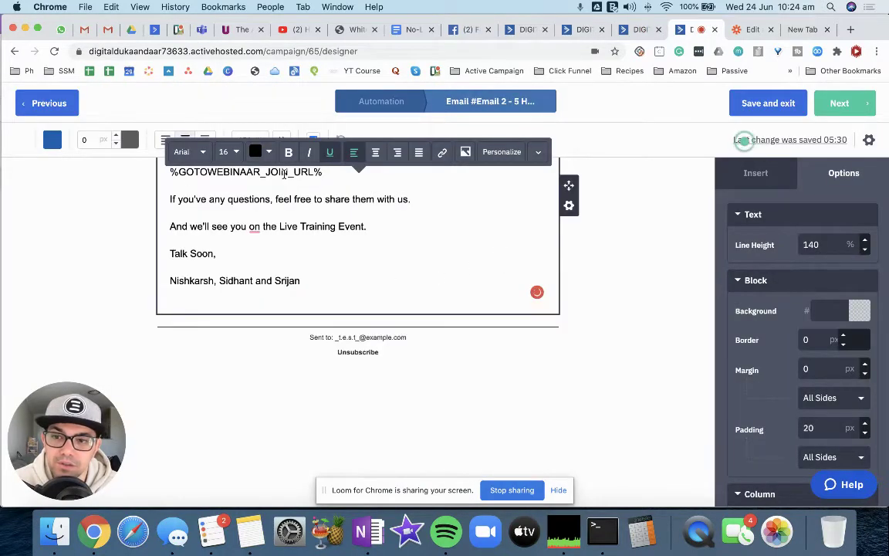
pyautogui.scroll(2, 332, 175)
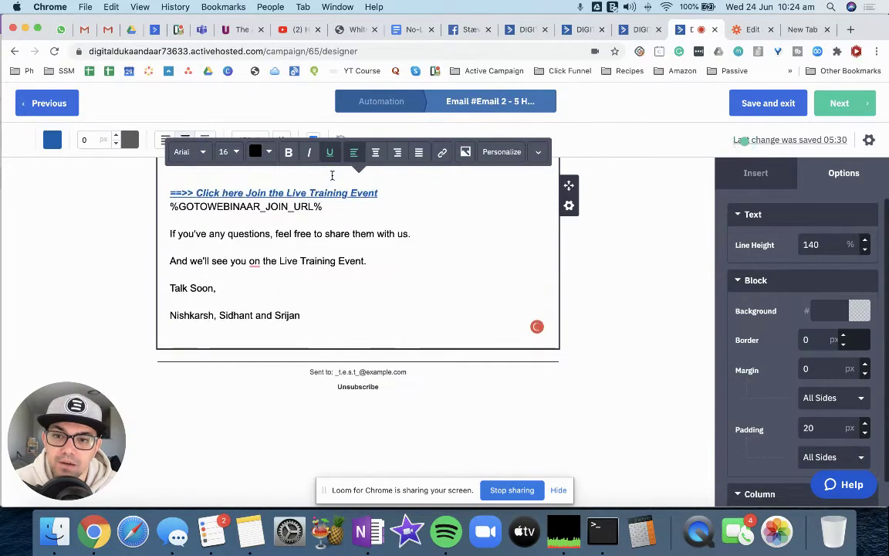
pyautogui.moveTo(322, 207); pyautogui.dragTo(165, 204)
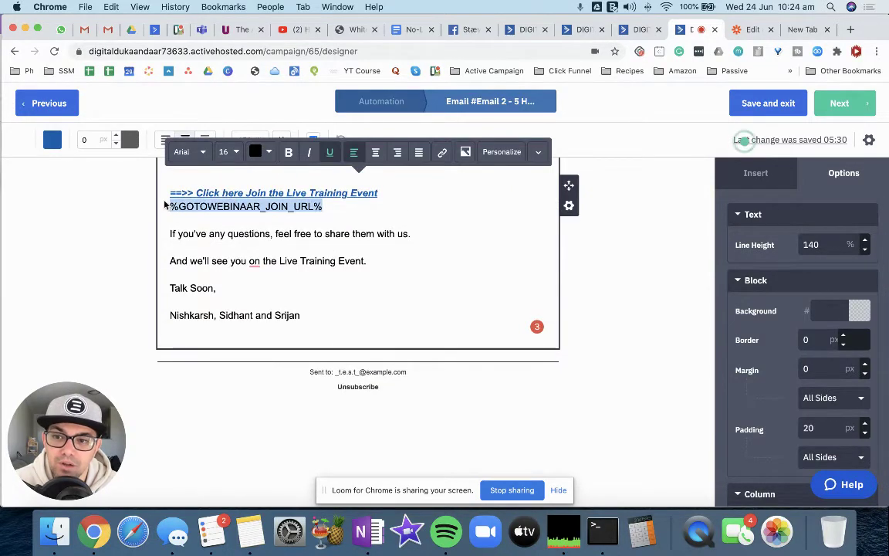
# Step: Delete the inserted tag, confirm the link targets %GOTOWEBINAAR_JOIN_URL%, and bring up the Zapier zap
pyautogui.press('BackSpace')
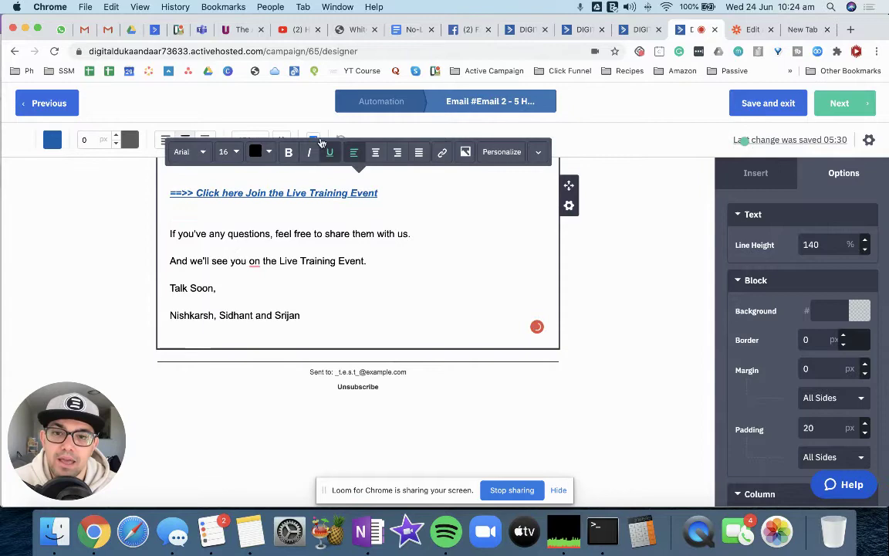
pyautogui.click(308, 171)
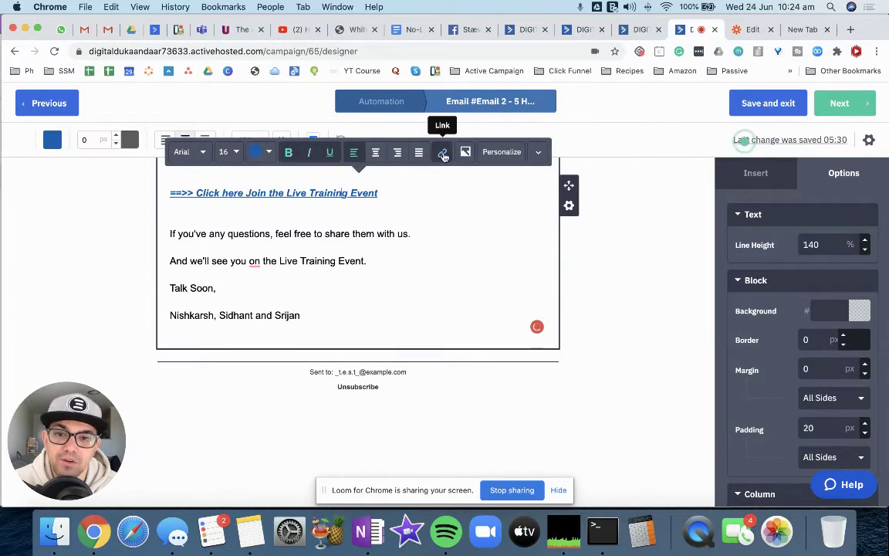
pyautogui.click(440, 155)
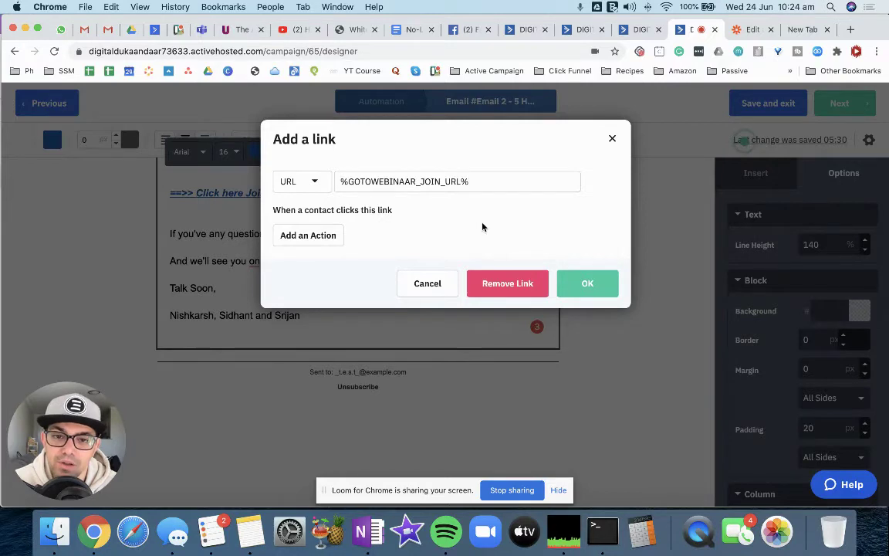
pyautogui.click(638, 31)
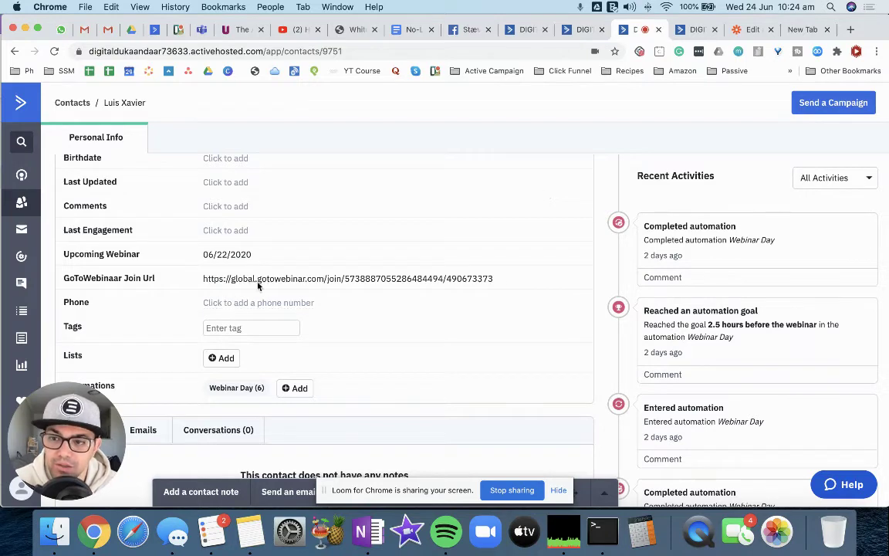
pyautogui.click(747, 29)
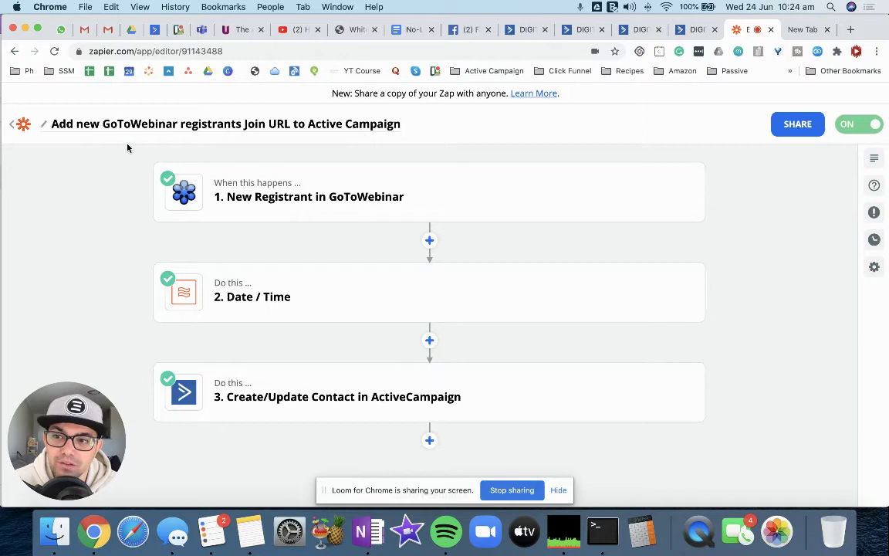
# Step: Expand the zap's GoToWebinar New Registrant trigger with its app, event and Customize Registrant settings
pyautogui.click(401, 206)
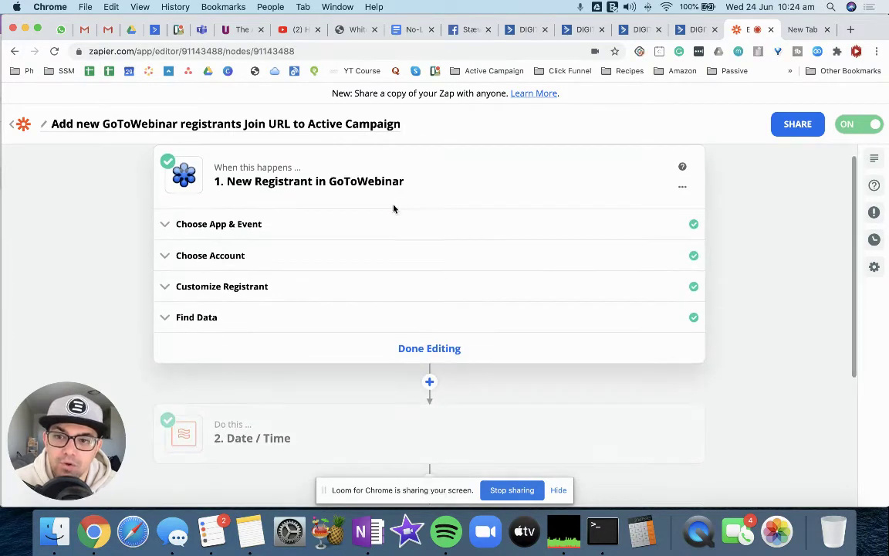
pyautogui.click(230, 224)
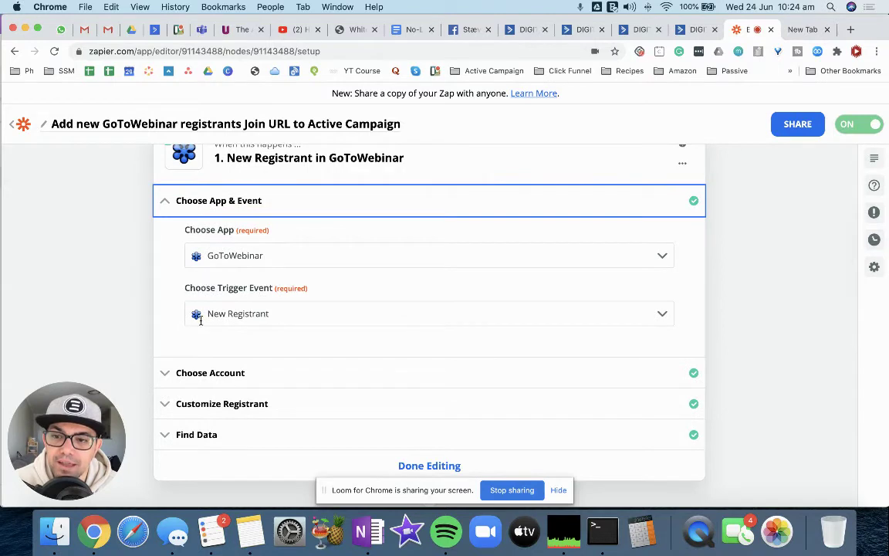
pyautogui.click(258, 400)
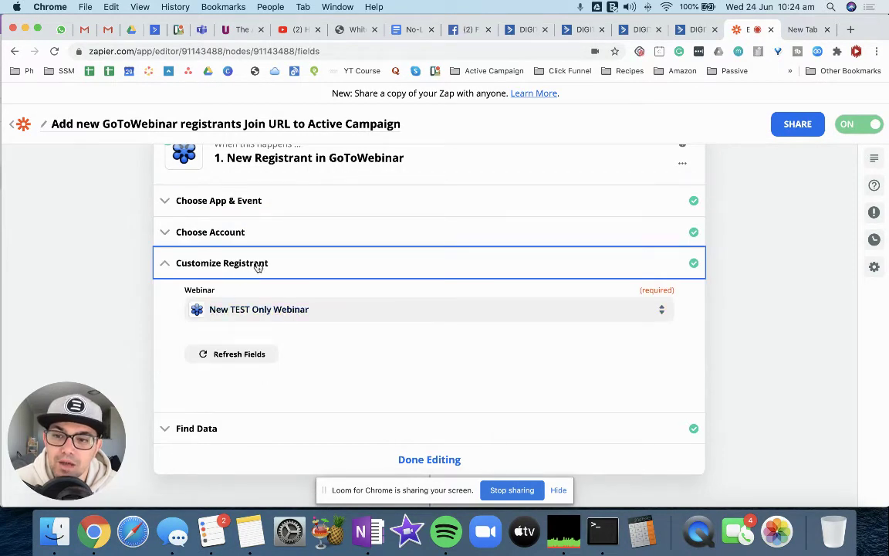
pyautogui.scroll(-1, 279, 263)
pyautogui.scroll(-1, 280, 263)
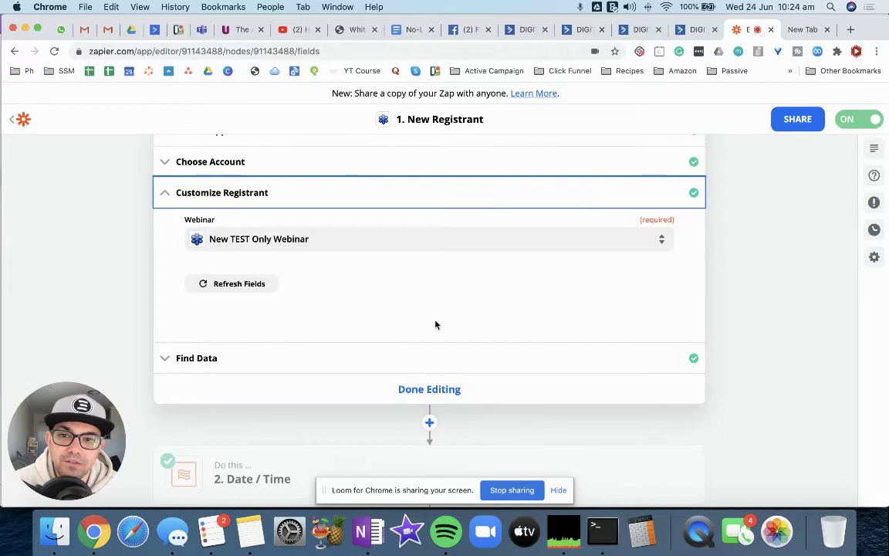
pyautogui.scroll(3, 480, 285)
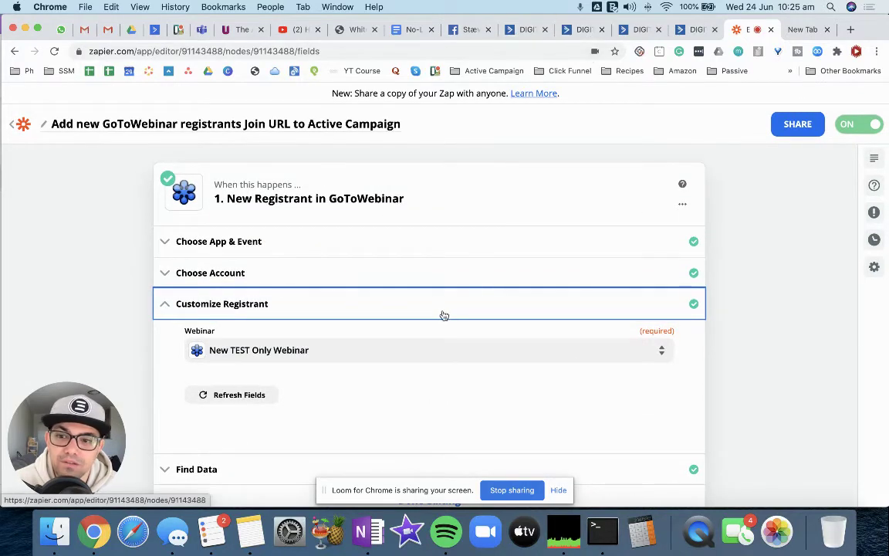
pyautogui.scroll(-1, 443, 314)
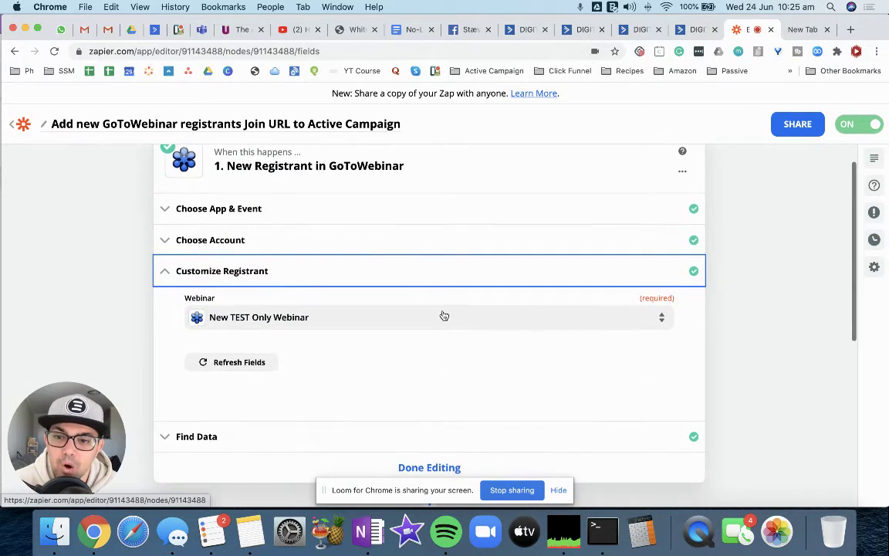
# Step: Check the Webinar dropdown, leaving it set to 'New TEST Only Webinar'
pyautogui.click(240, 323)
pyautogui.click(164, 358)
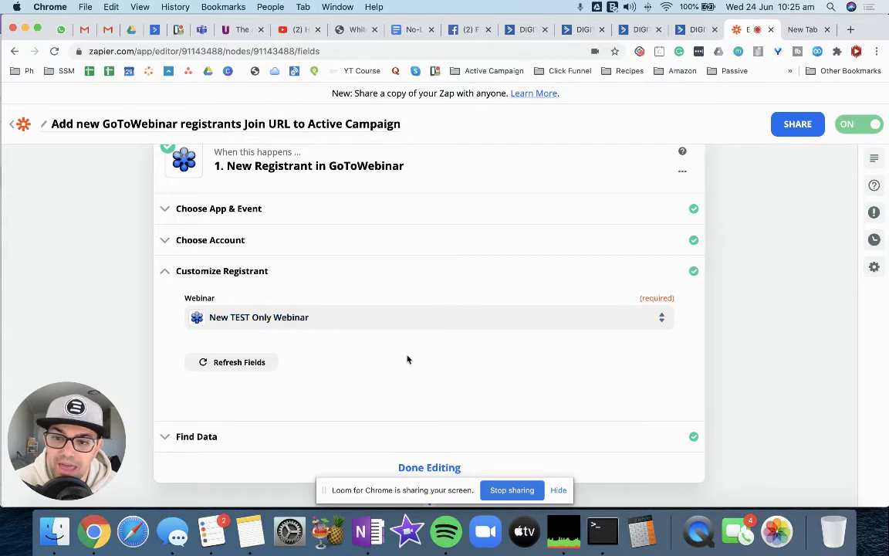
pyautogui.scroll(-2, 407, 359)
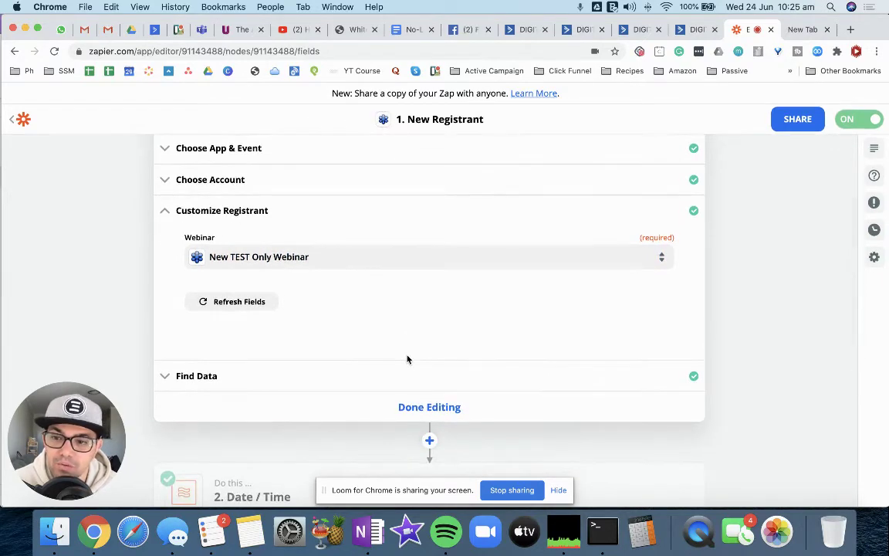
pyautogui.scroll(2, 406, 304)
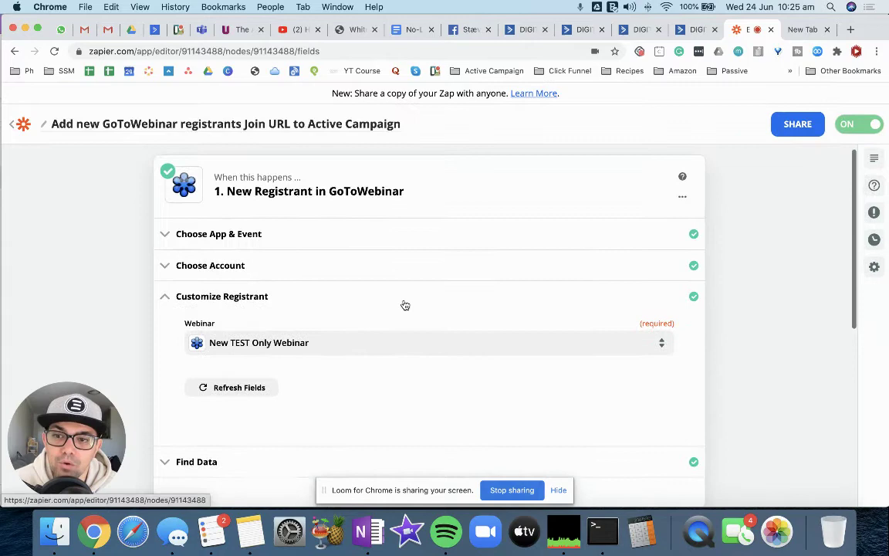
pyautogui.scroll(-3, 317, 352)
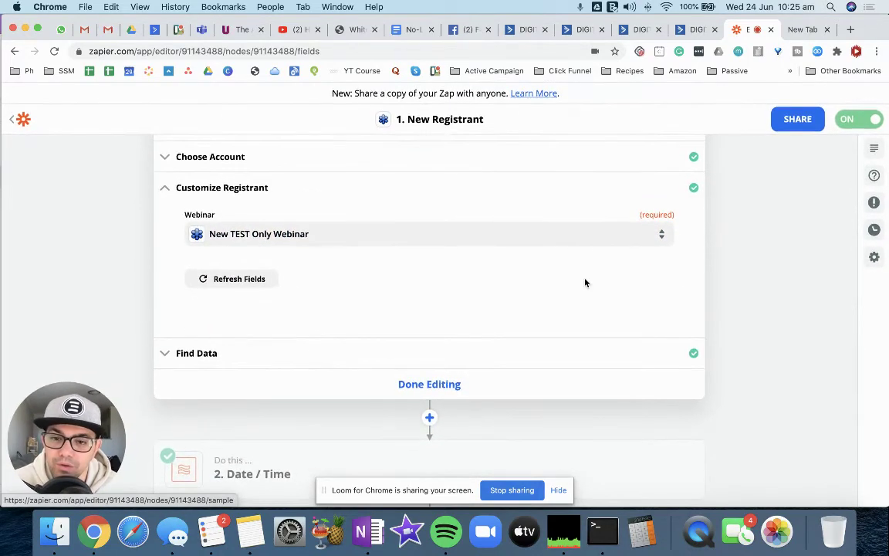
pyautogui.scroll(-3, 586, 282)
pyautogui.scroll(4, 585, 283)
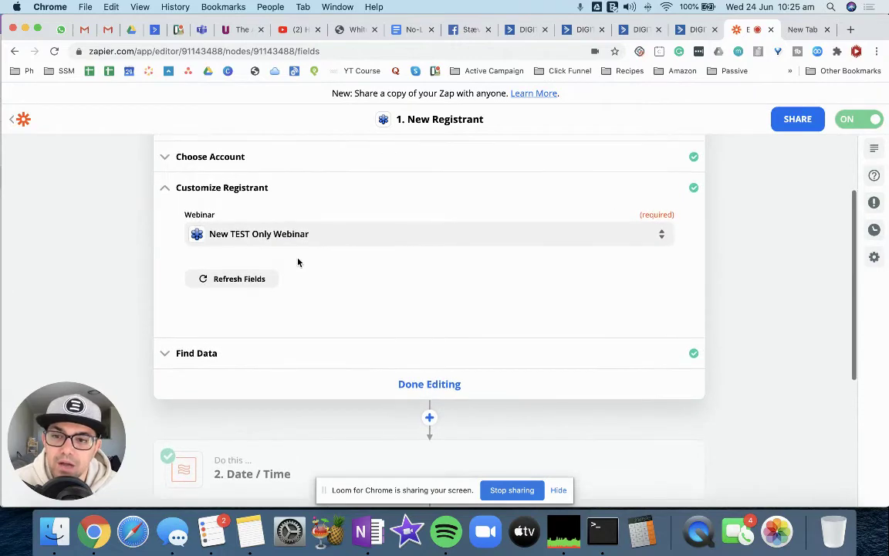
# Step: Load the trigger's sample registrant and highlight its joinUrl value
pyautogui.click(176, 355)
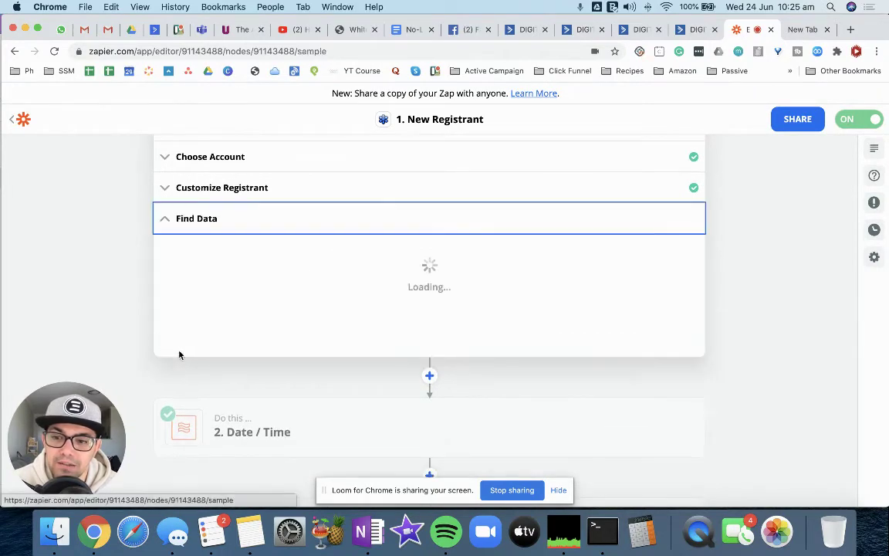
pyautogui.scroll(-2, 484, 383)
pyautogui.scroll(1, 474, 383)
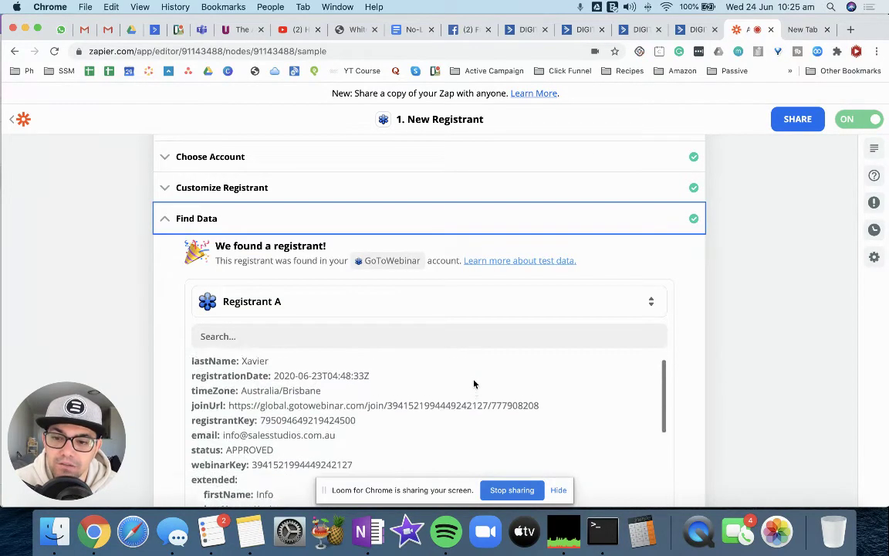
pyautogui.scroll(1, 474, 384)
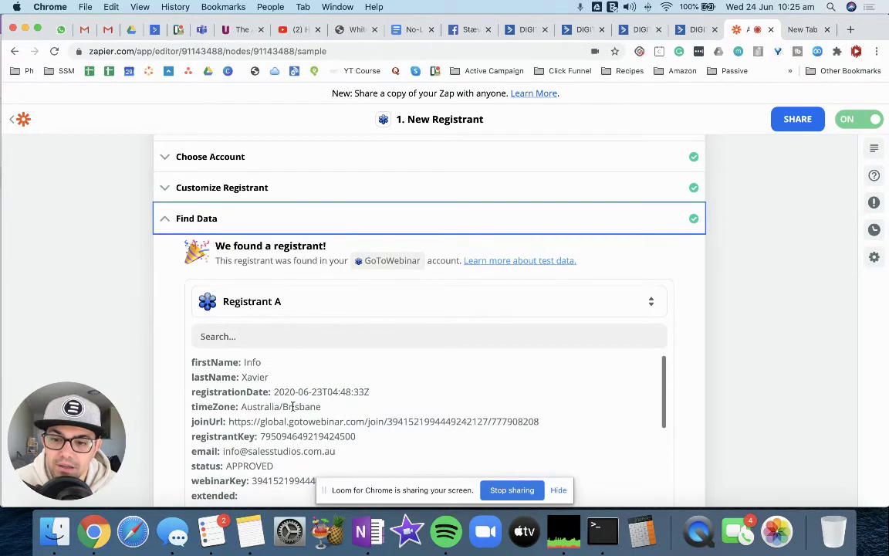
pyautogui.scroll(-1, 292, 406)
pyautogui.scroll(-2, 280, 434)
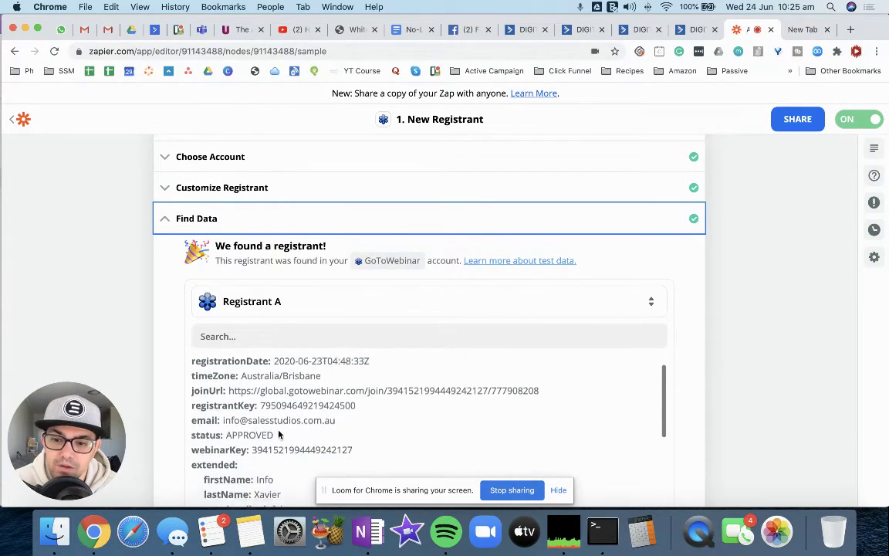
pyautogui.moveTo(227, 376); pyautogui.dragTo(553, 383)
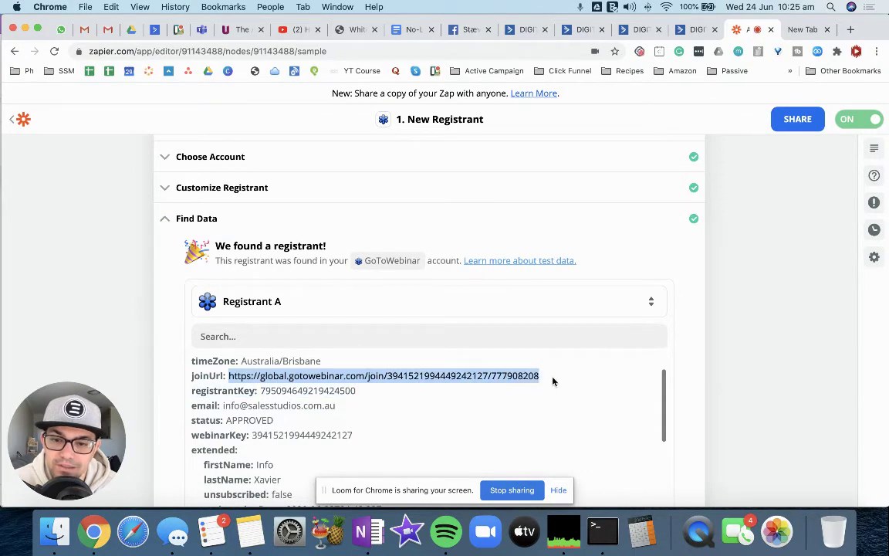
pyautogui.click(552, 380)
# Step: Highlight the sample registrant's registrationDate value and scroll down to the following steps
pyautogui.scroll(-3, 553, 380)
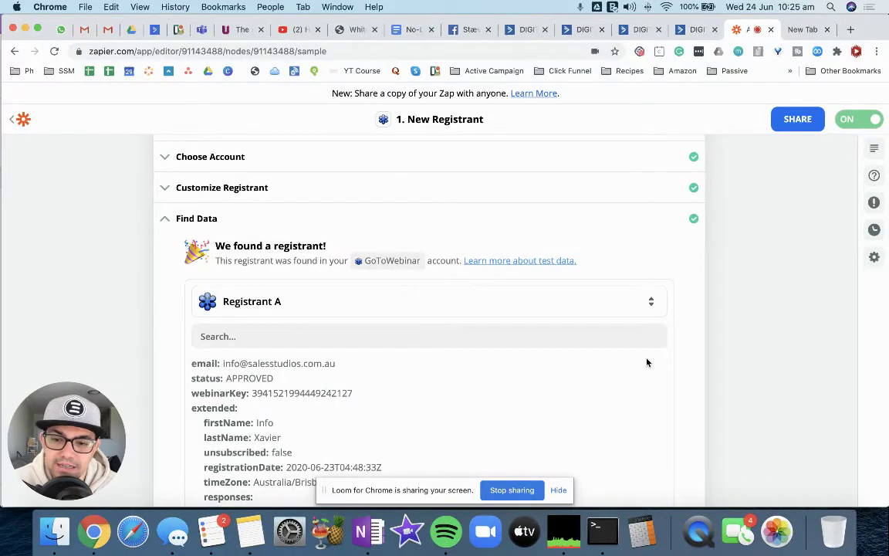
pyautogui.scroll(-3, 687, 361)
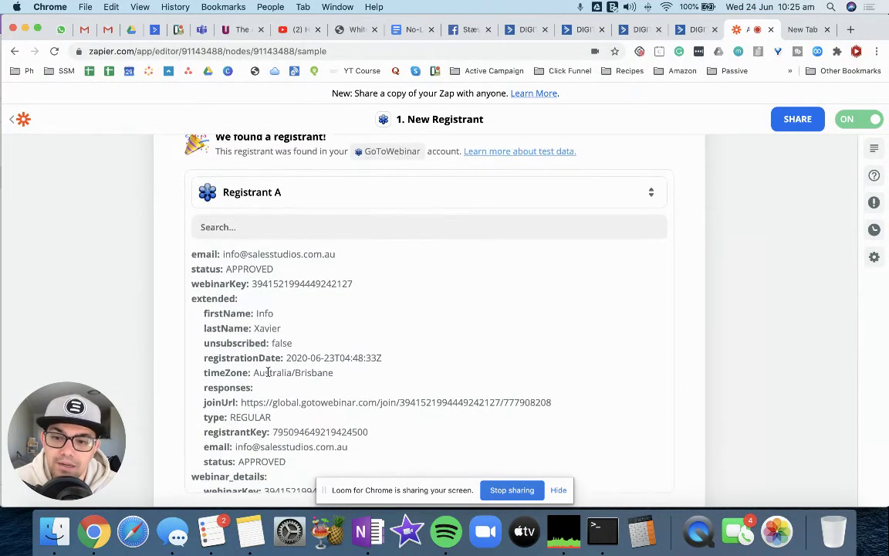
pyautogui.scroll(-1, 232, 385)
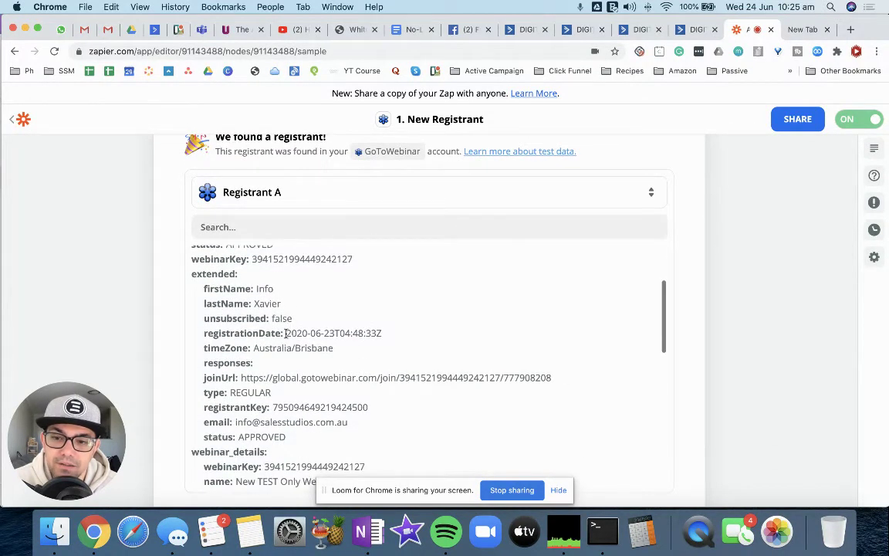
pyautogui.moveTo(287, 332); pyautogui.dragTo(408, 340)
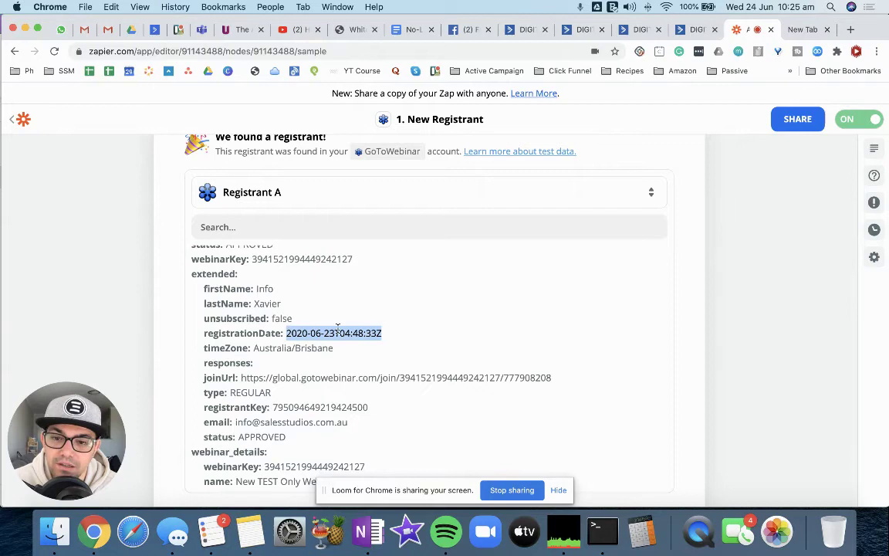
pyautogui.scroll(-10, 706, 372)
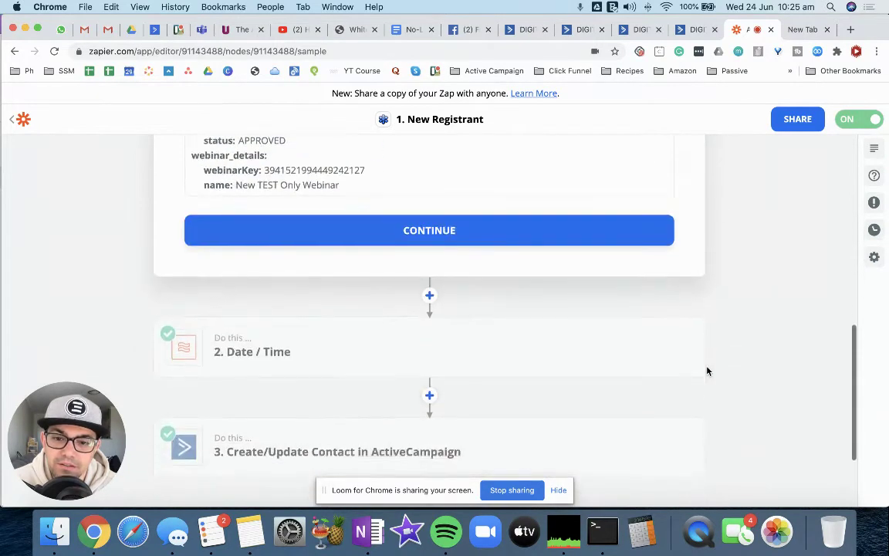
# Step: Inspect the Formatter Date / Time step converting webinar start time to MM/DD/YYYY in UTC, cross-checking contact fields
pyautogui.click(297, 255)
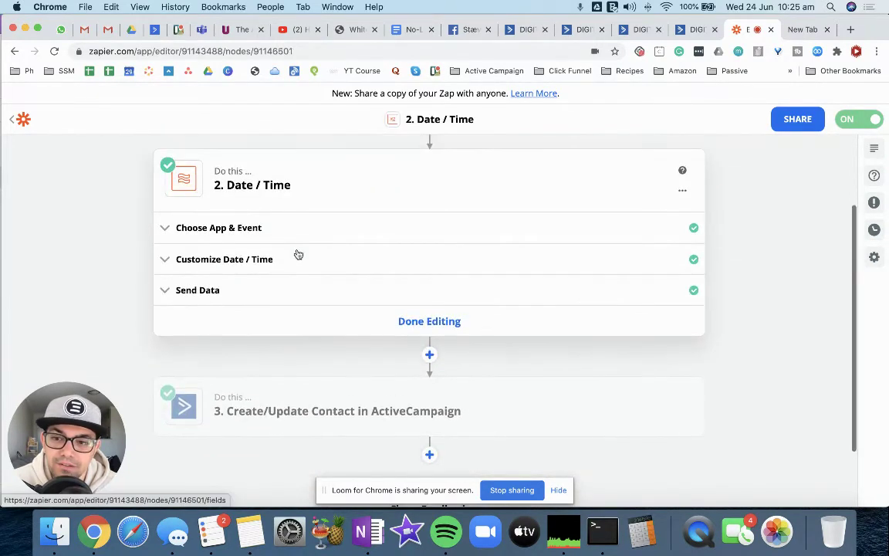
pyautogui.click(289, 230)
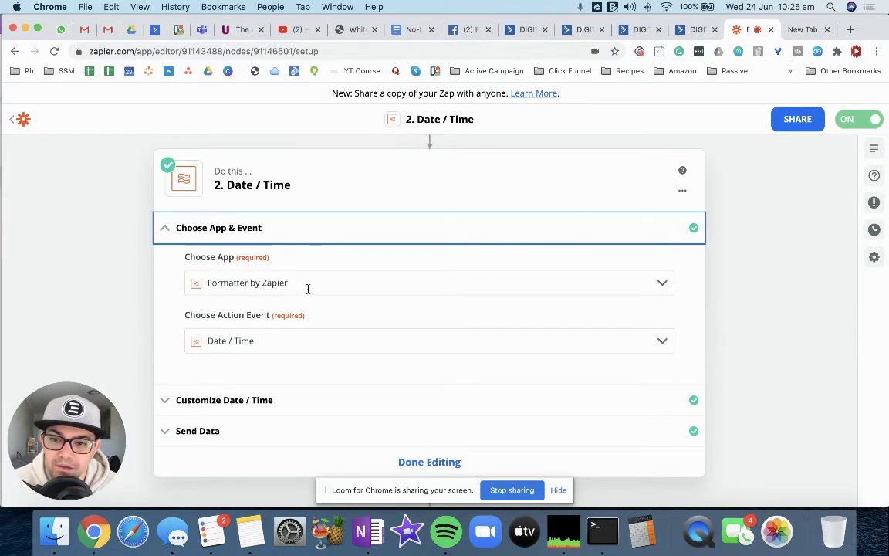
pyautogui.scroll(-2, 308, 290)
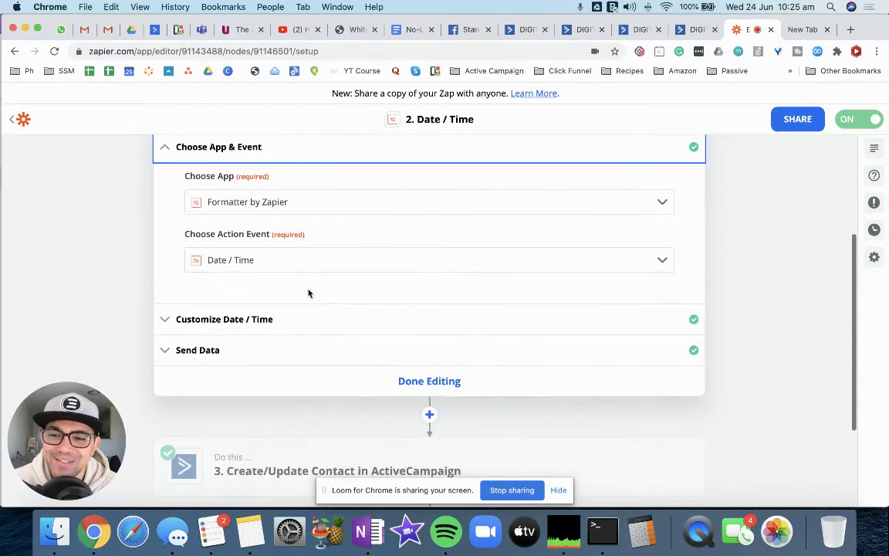
pyautogui.click(270, 326)
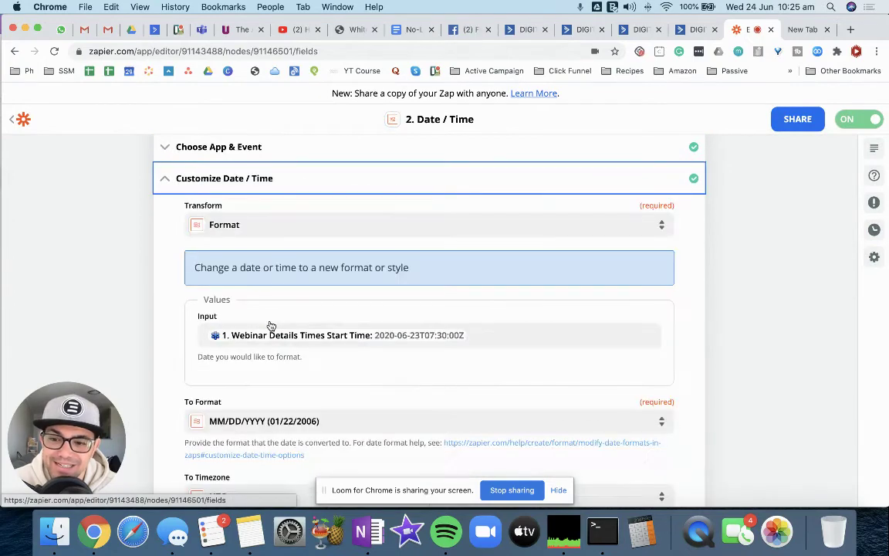
pyautogui.scroll(-3, 247, 317)
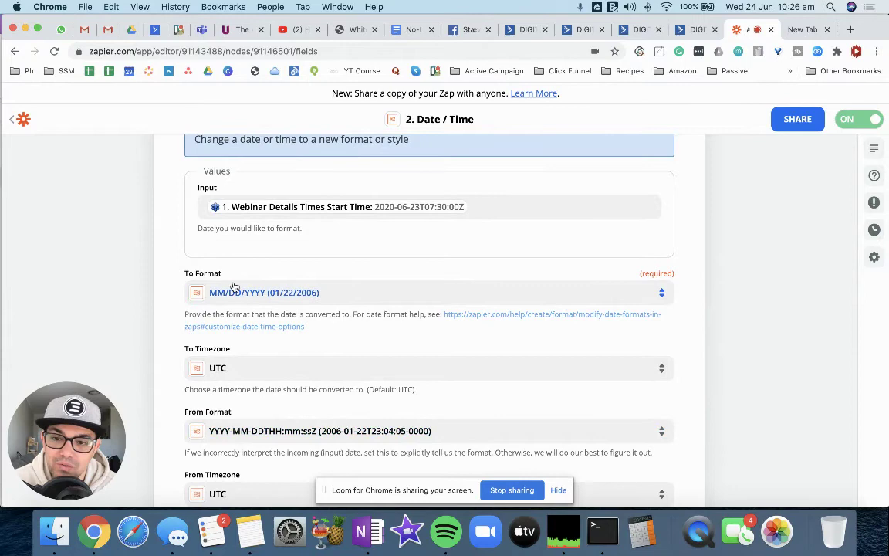
pyautogui.click(638, 33)
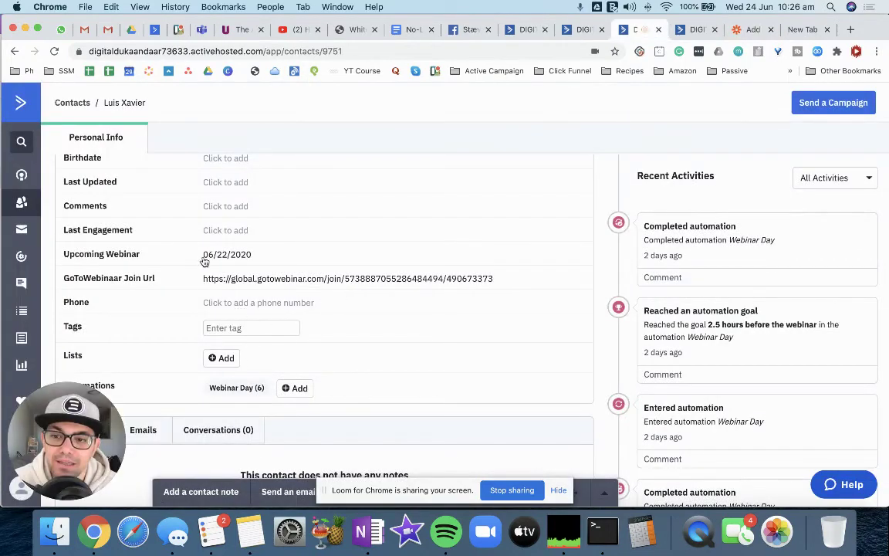
pyautogui.click(747, 29)
pyautogui.scroll(-10, 563, 287)
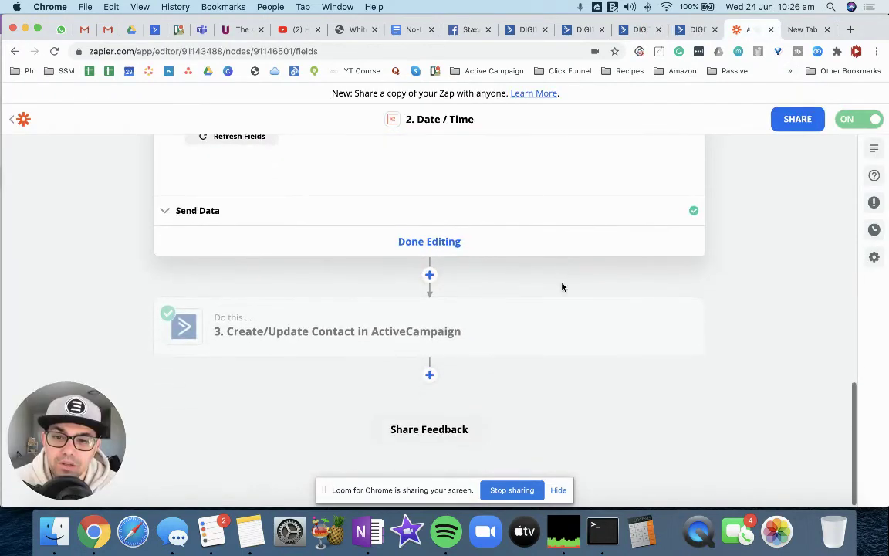
# Step: Review Zapier step 3 Create/Update Contact: formatted start time mapped to Upcoming Webinar, join URL to GoToWebinaar Join Url
pyautogui.click(466, 342)
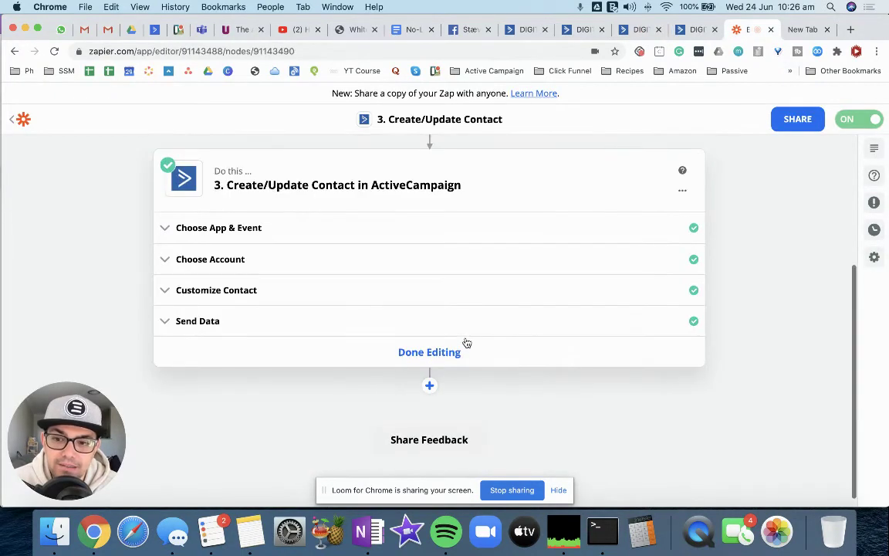
pyautogui.click(257, 233)
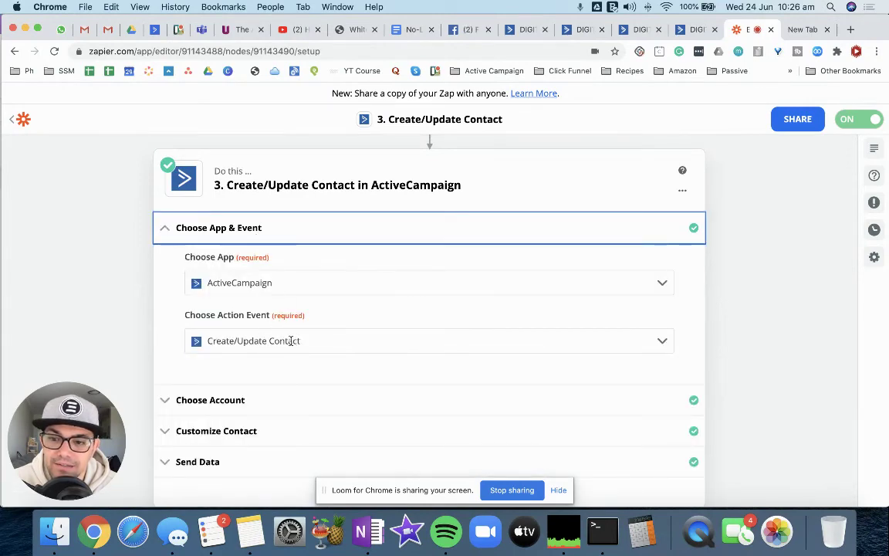
pyautogui.click(269, 408)
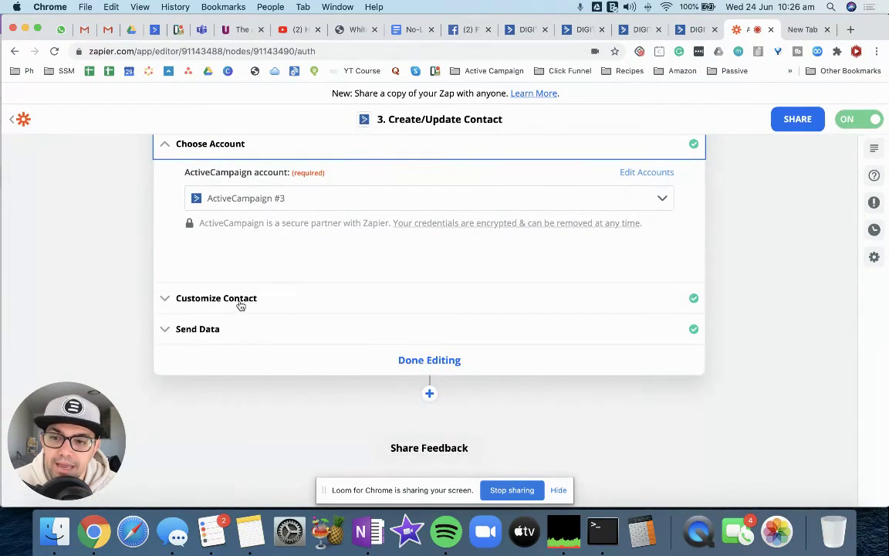
pyautogui.click(239, 304)
pyautogui.scroll(-20, 372, 360)
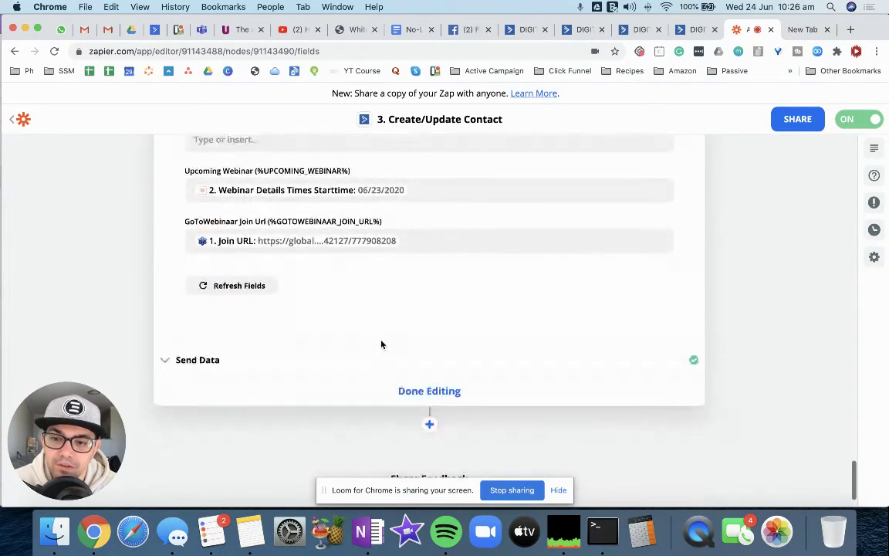